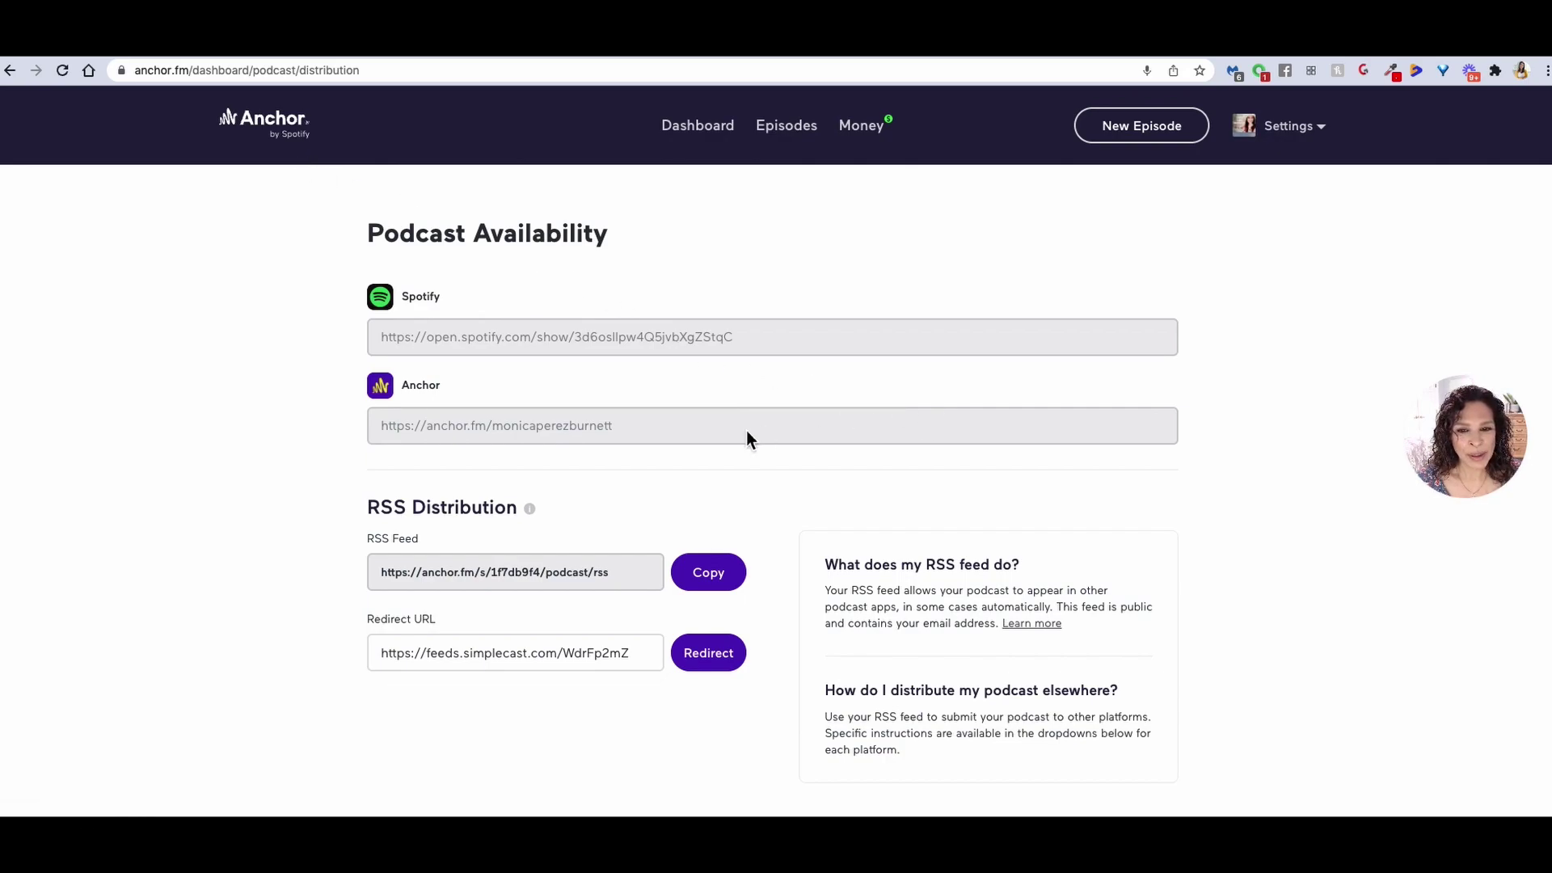
# Step: Open the Settings dropdown in the Anchor header on the Podcast Availability page
pyautogui.click(1319, 127)
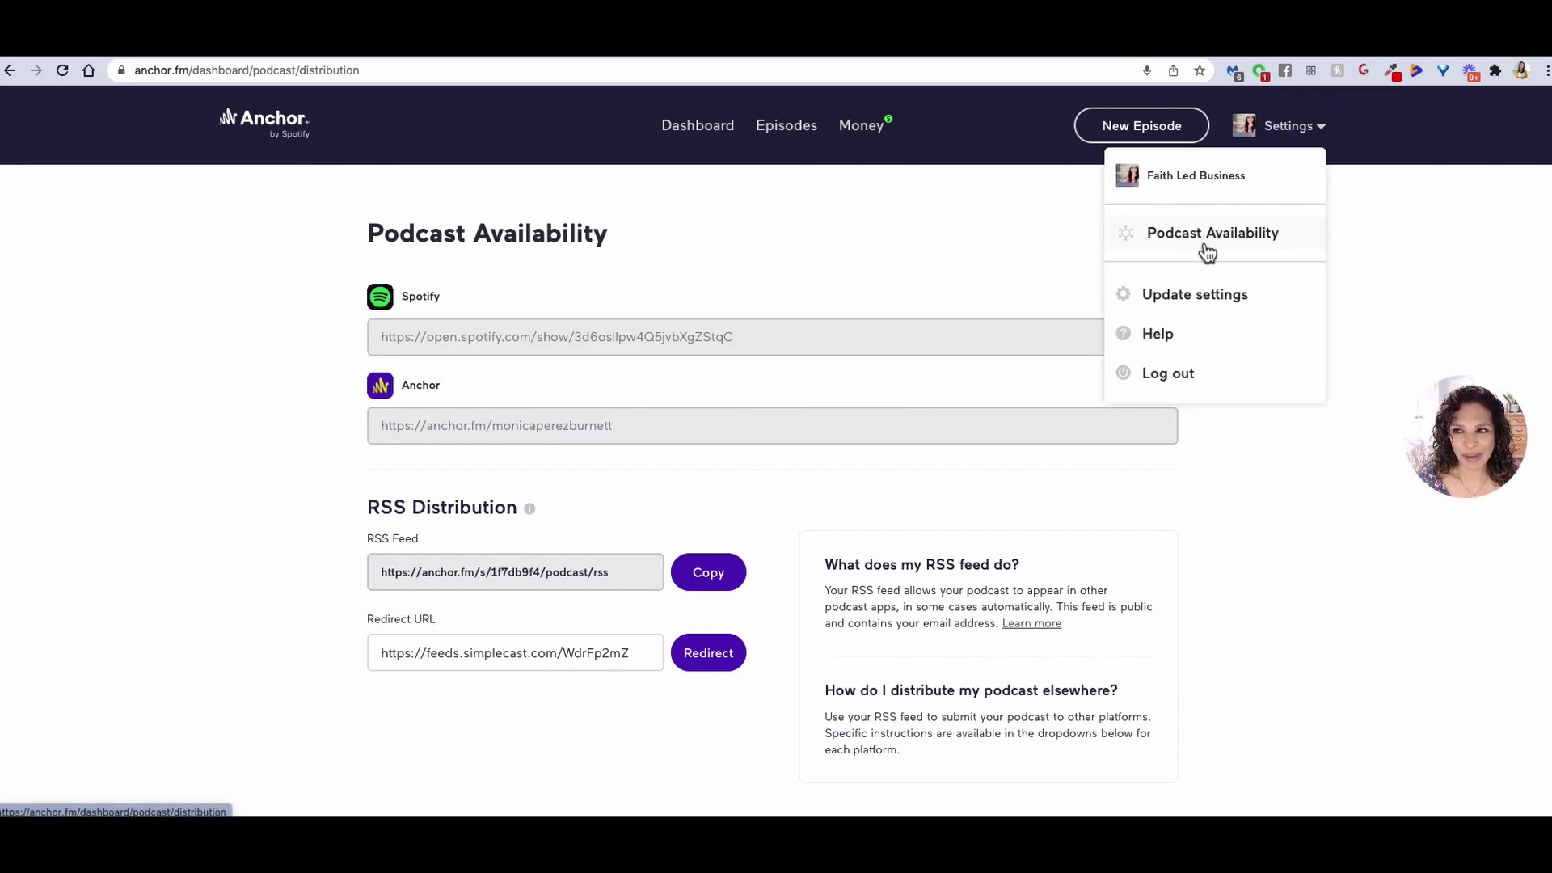
# Step: Dismiss the Settings menu and copy the RSS feed address from RSS Distribution
pyautogui.click(832, 236)
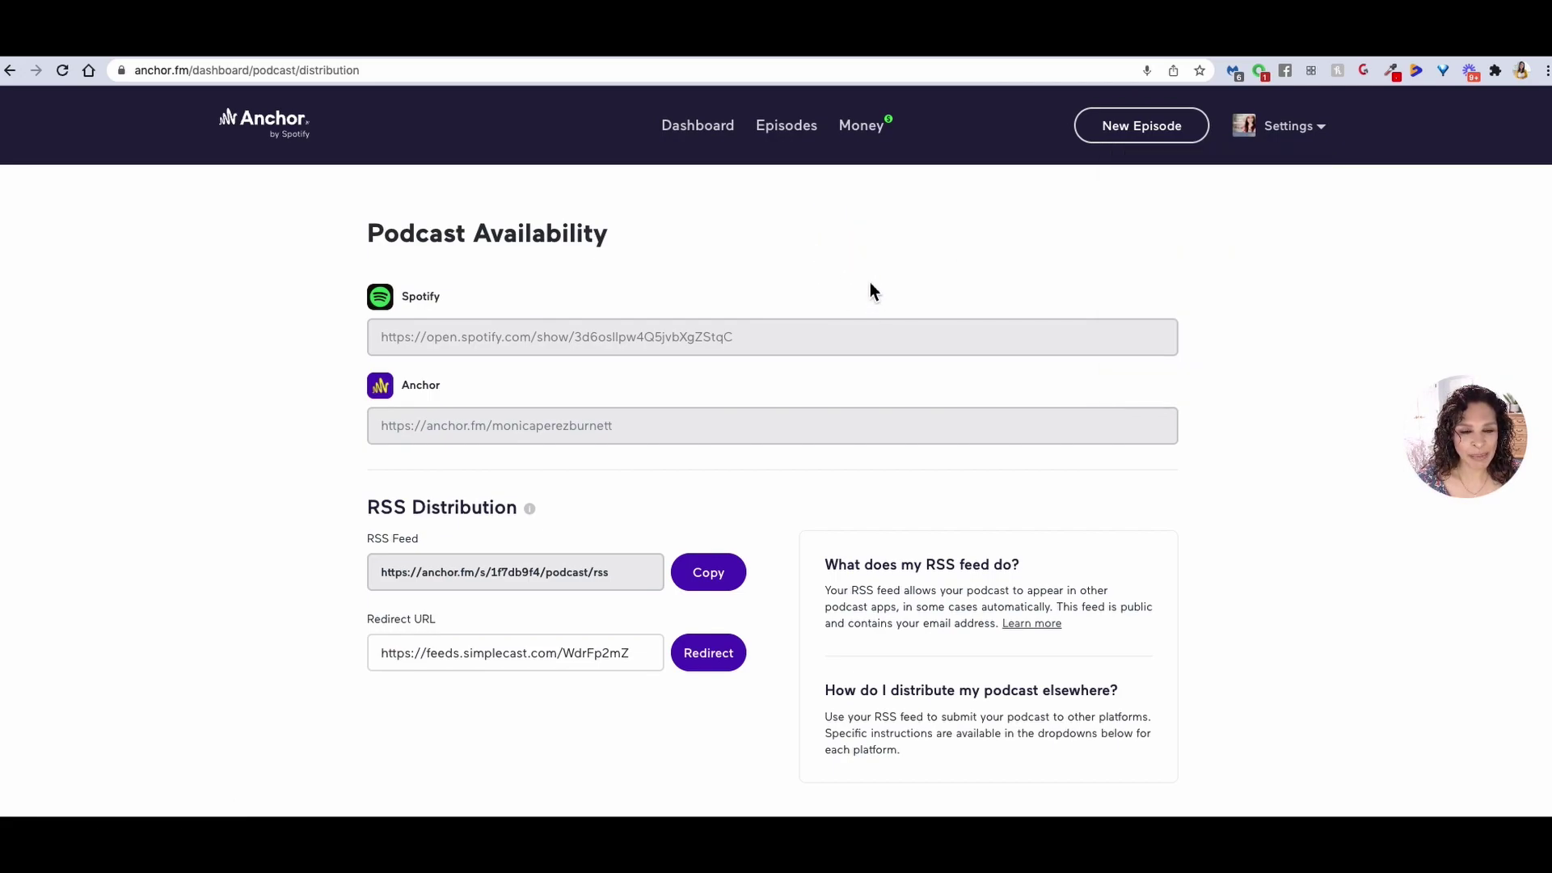
pyautogui.scroll(-3, 870, 286)
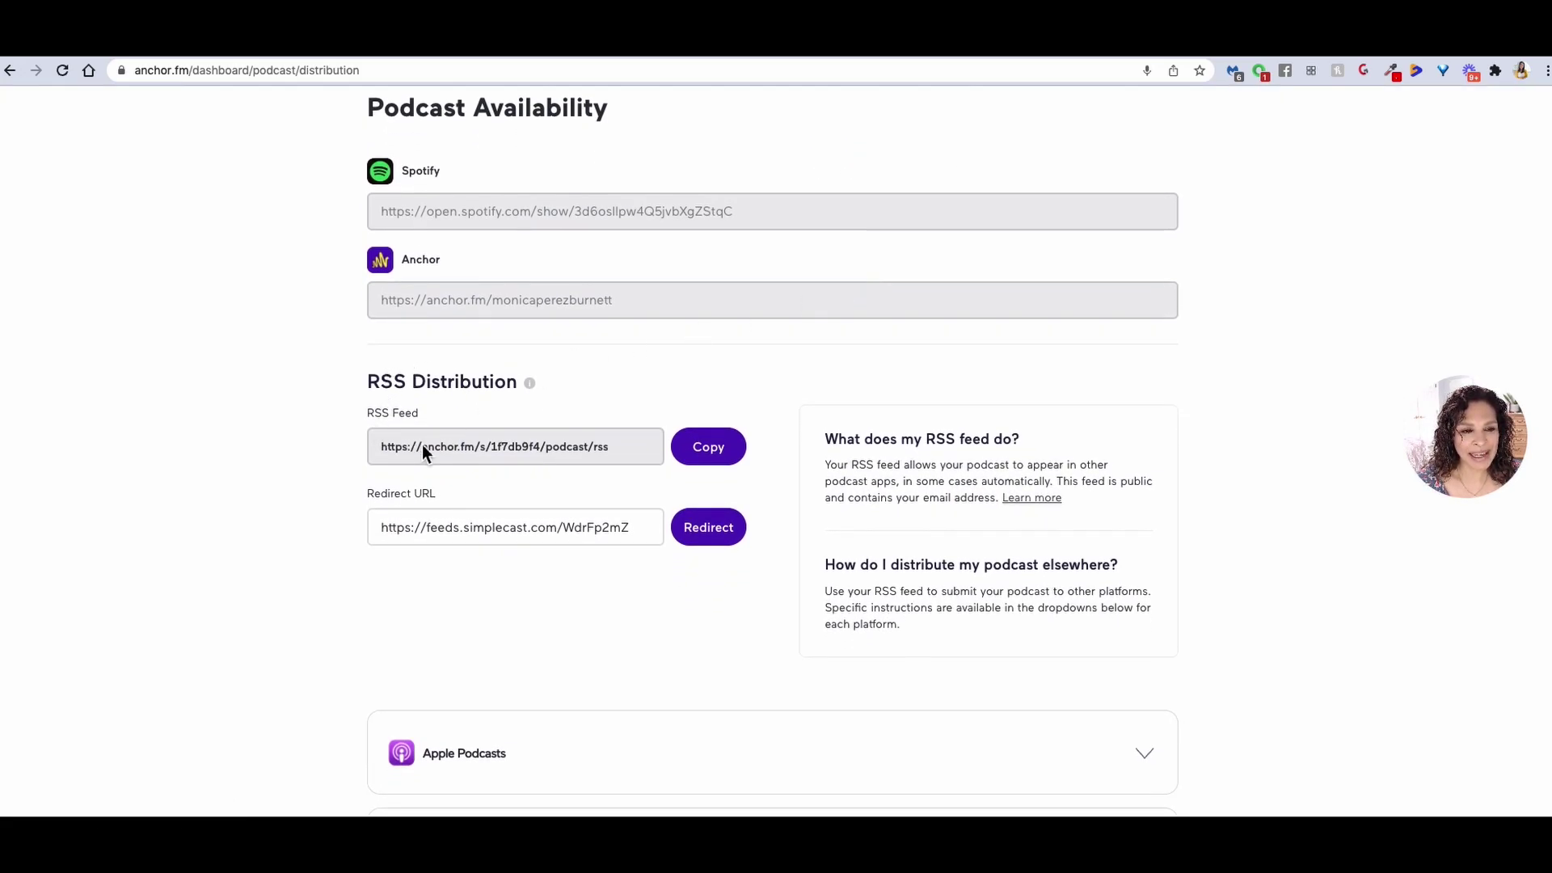
pyautogui.click(695, 445)
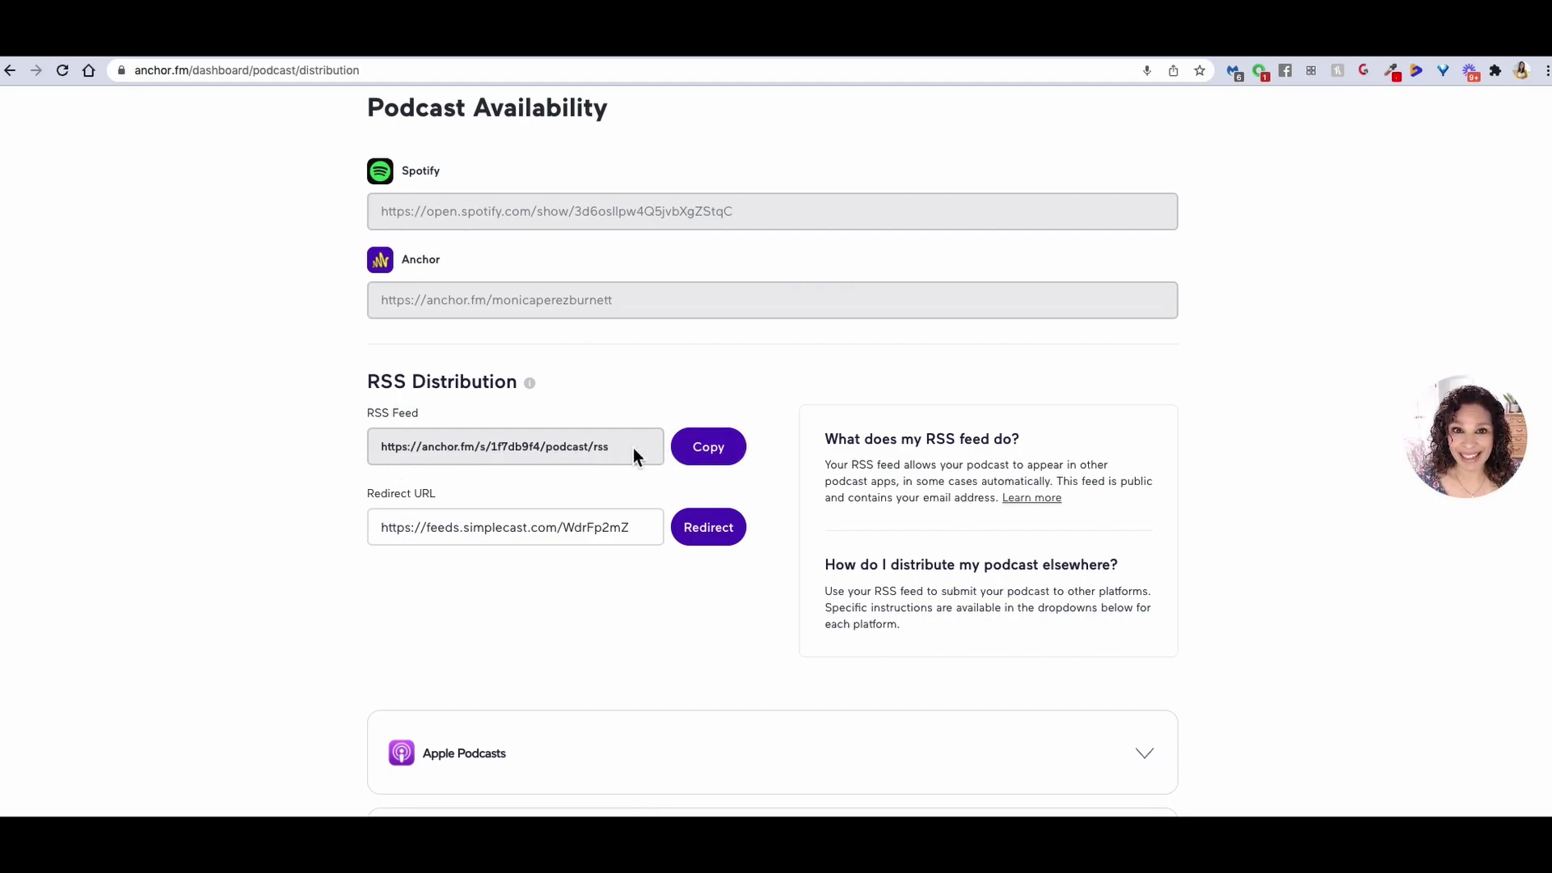
pyautogui.scroll(-4, 669, 533)
pyautogui.scroll(-3, 671, 535)
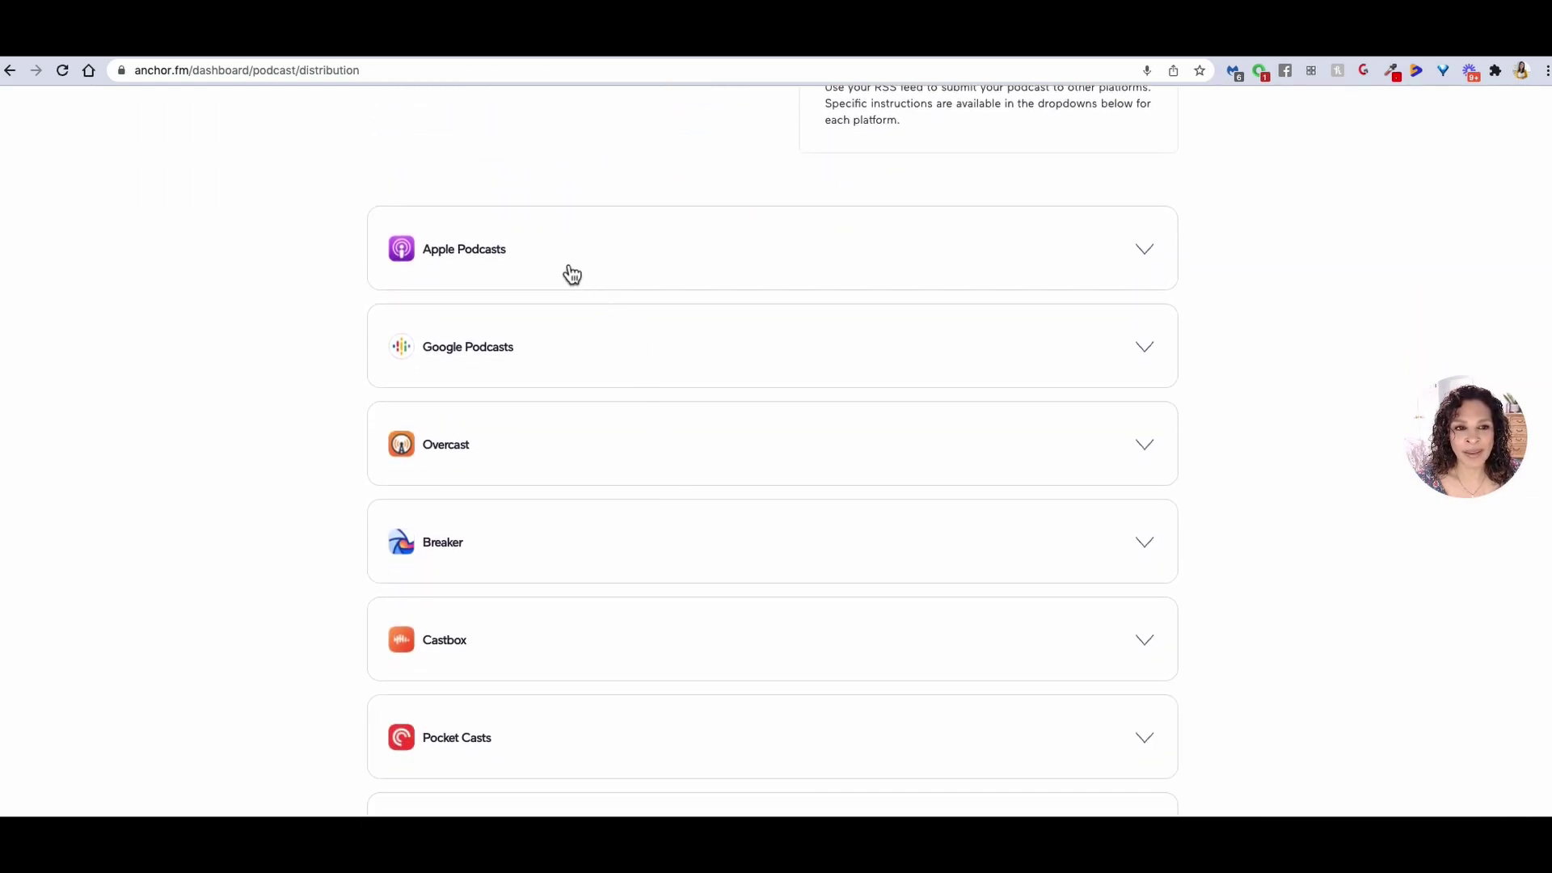
pyautogui.scroll(-4, 730, 570)
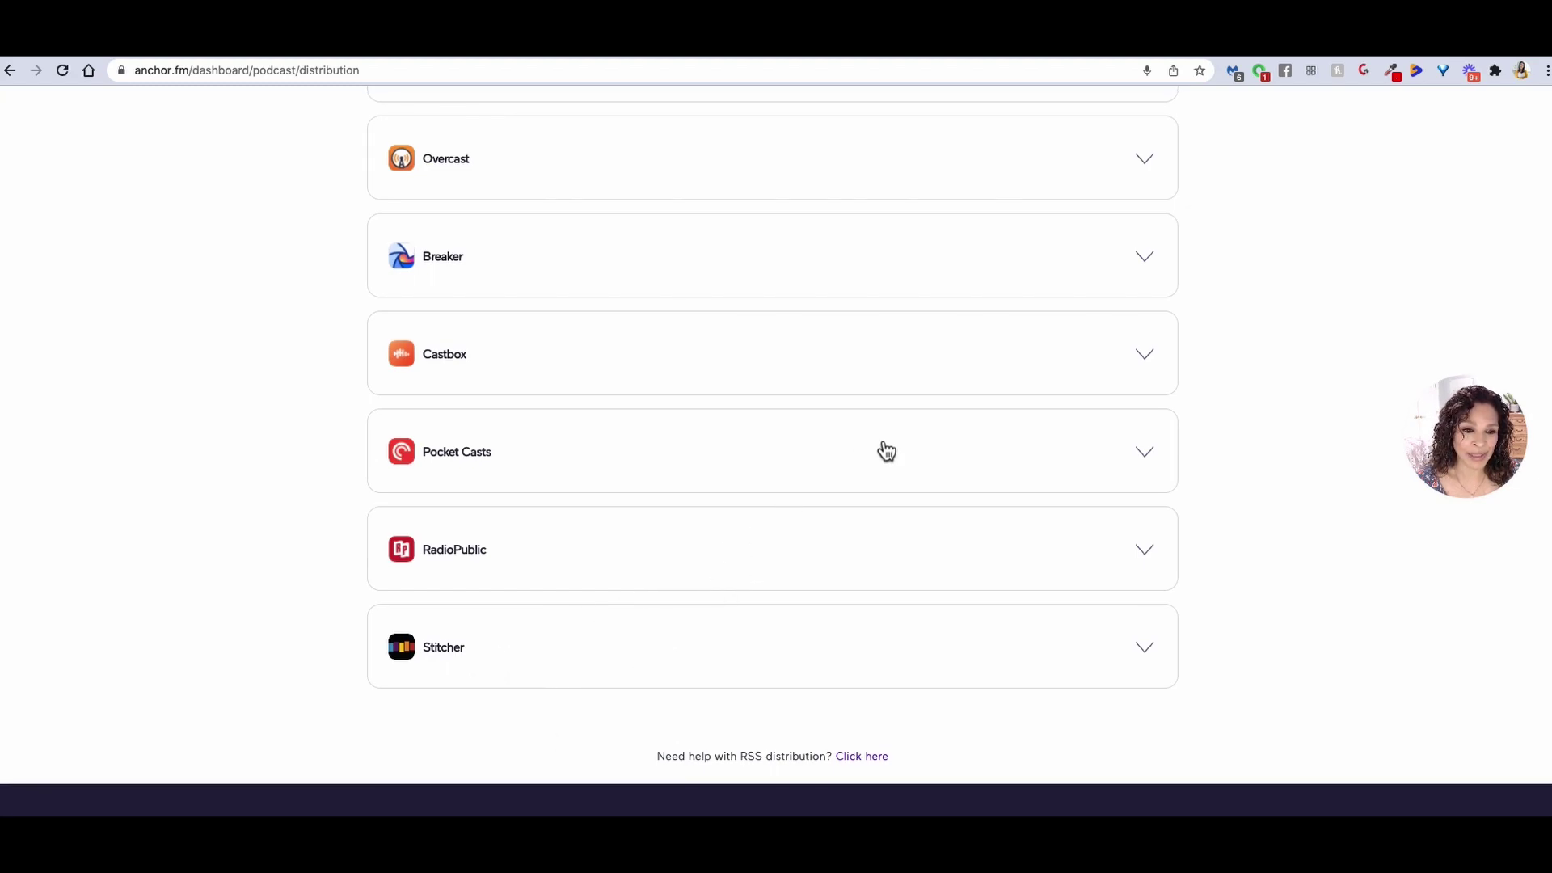
pyautogui.scroll(3, 881, 450)
pyautogui.scroll(2, 870, 441)
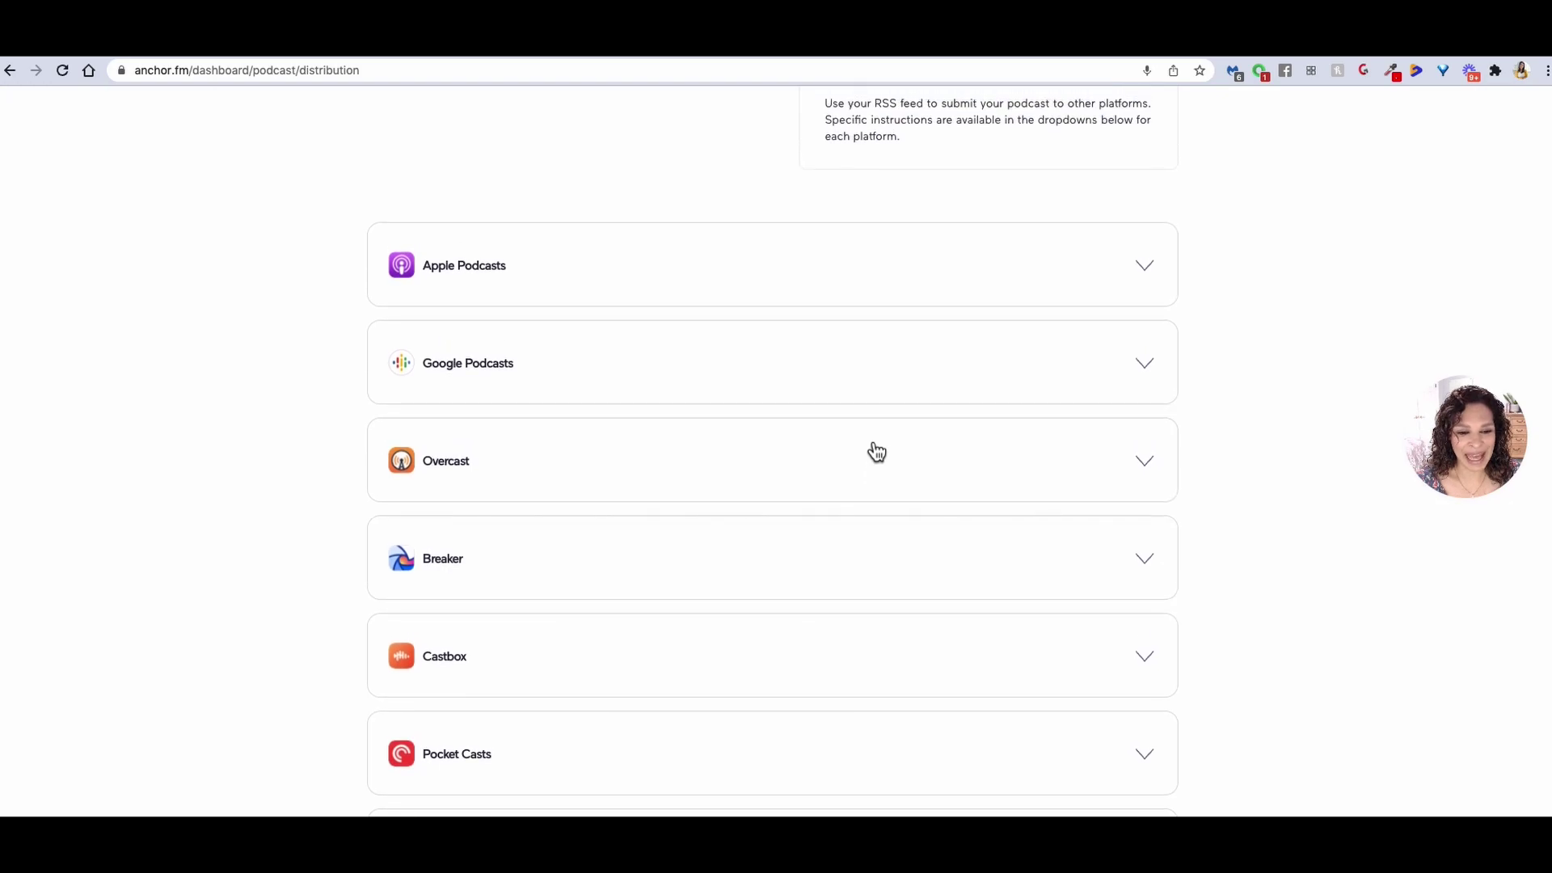
pyautogui.scroll(2, 877, 451)
pyautogui.scroll(2, 821, 471)
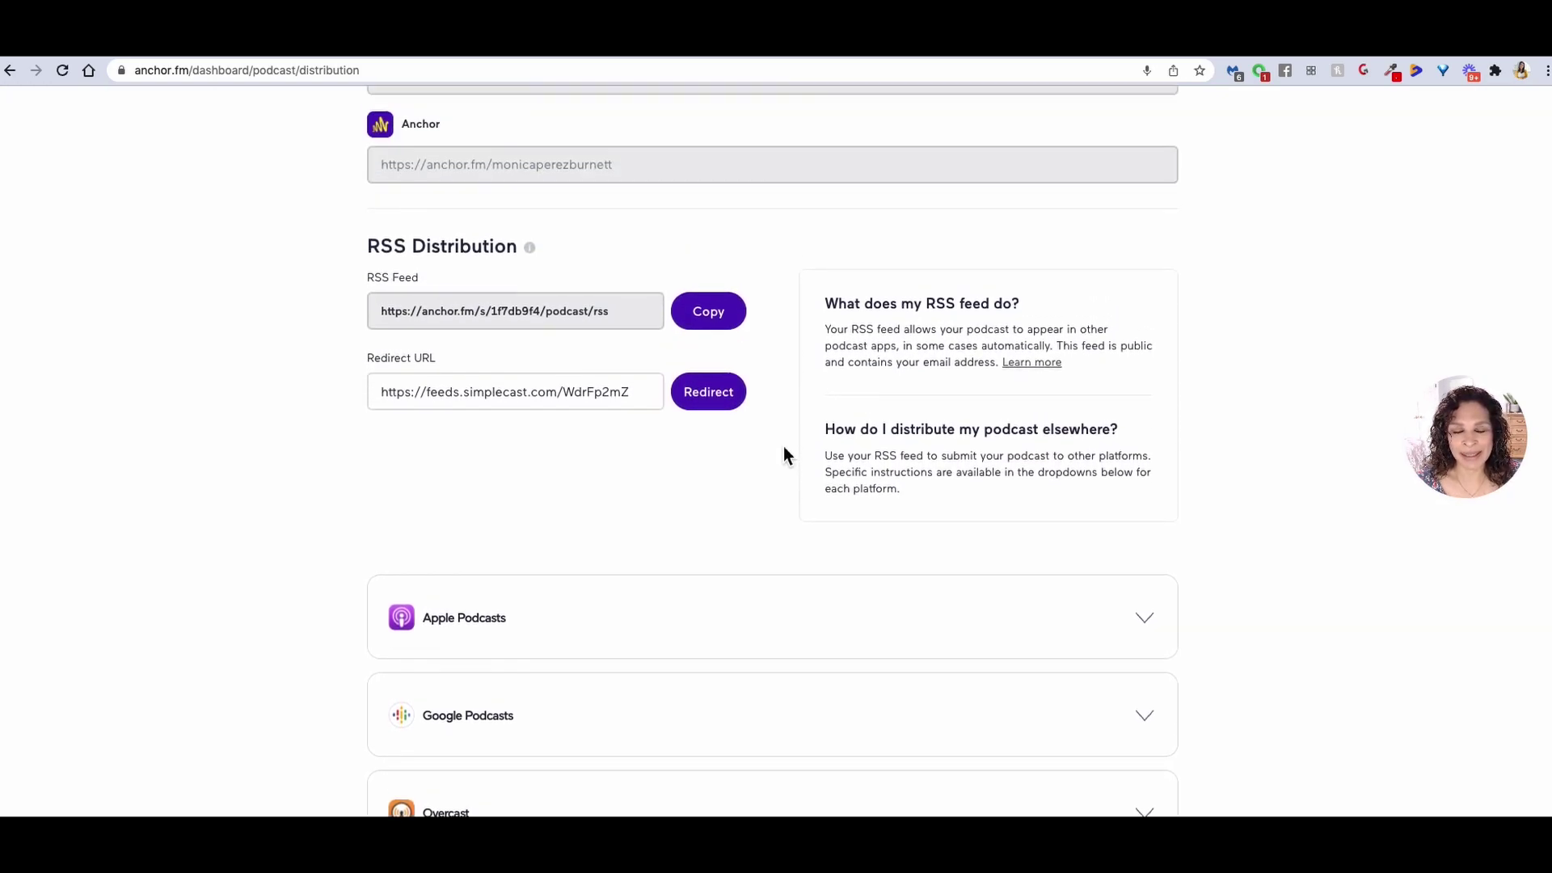
pyautogui.scroll(3, 777, 445)
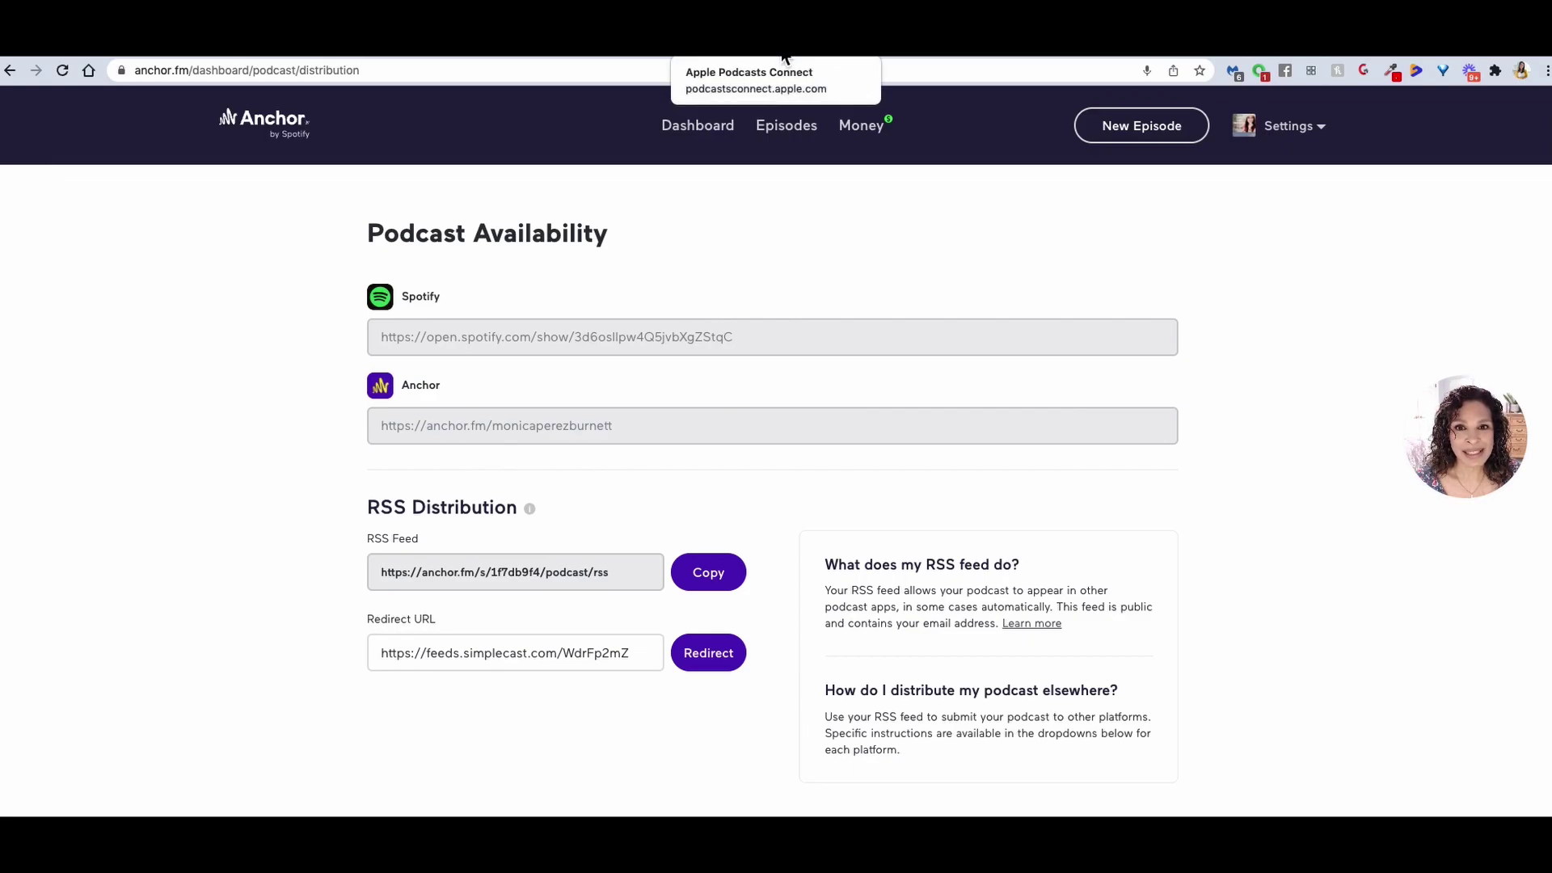
# Step: Switch to Apple Podcasts Connect's Podcasts page showing the Faith Led Business draft
pyautogui.click(784, 55)
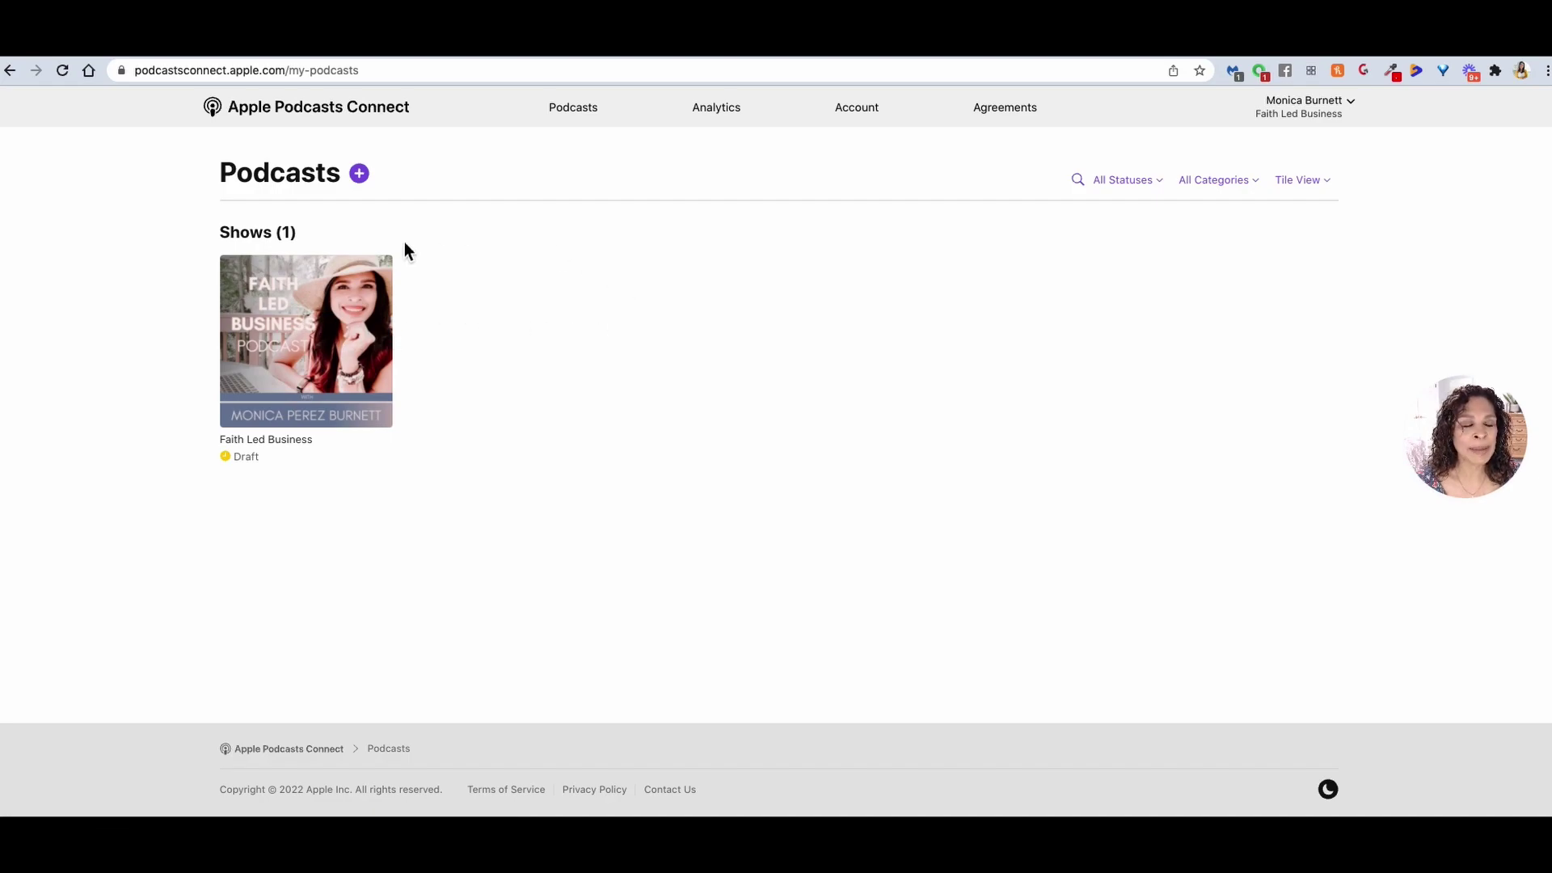
# Step: Start a New Show using the 'Add a show with an RSS feed' option
pyautogui.click(359, 174)
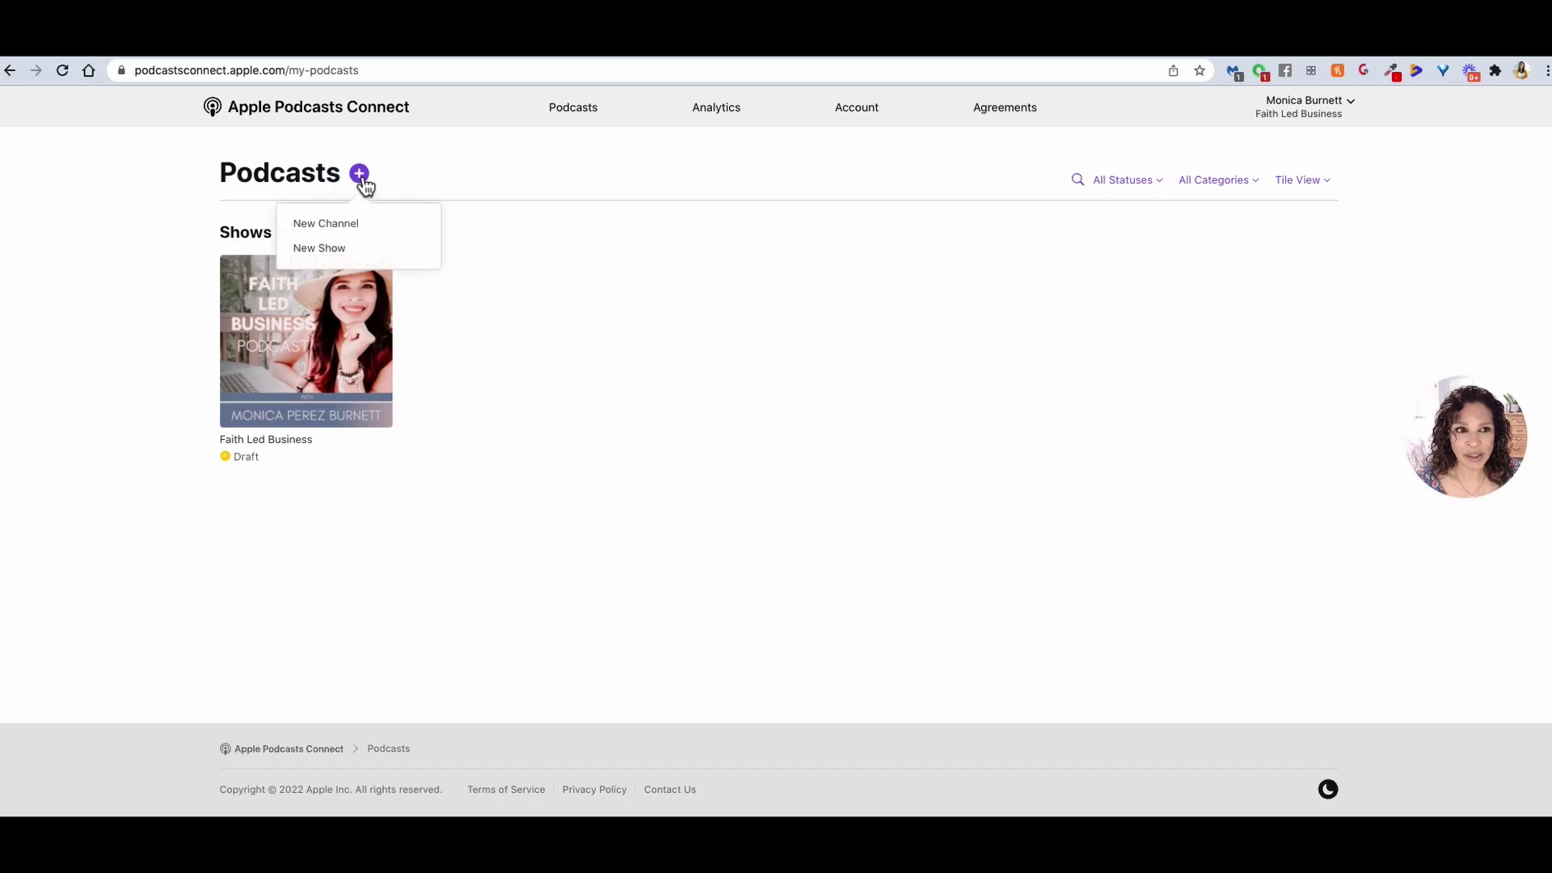
pyautogui.click(331, 251)
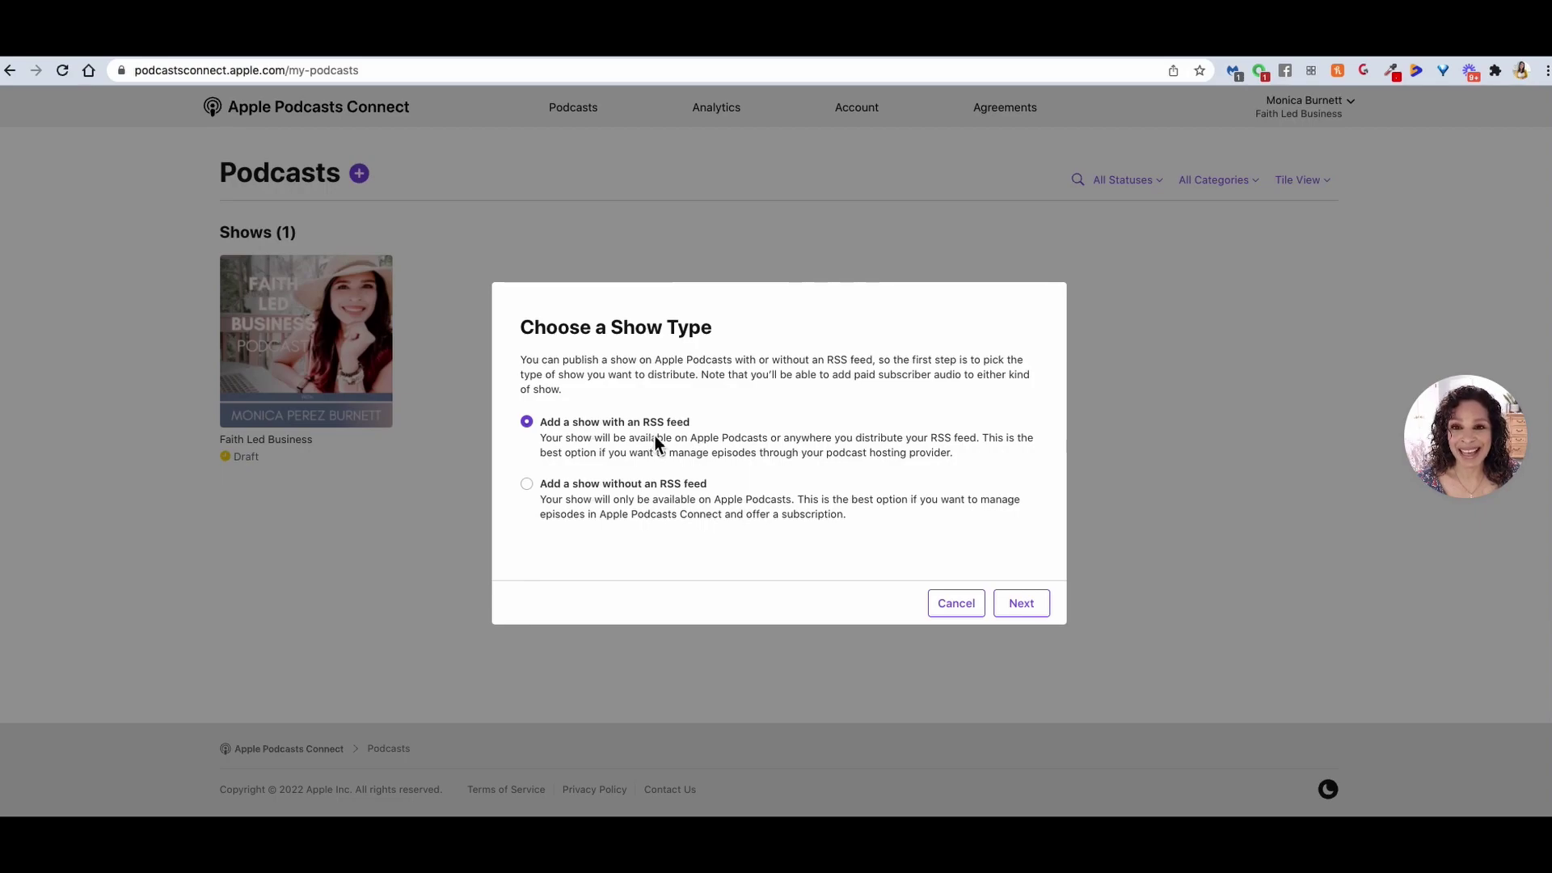
pyautogui.click(1041, 616)
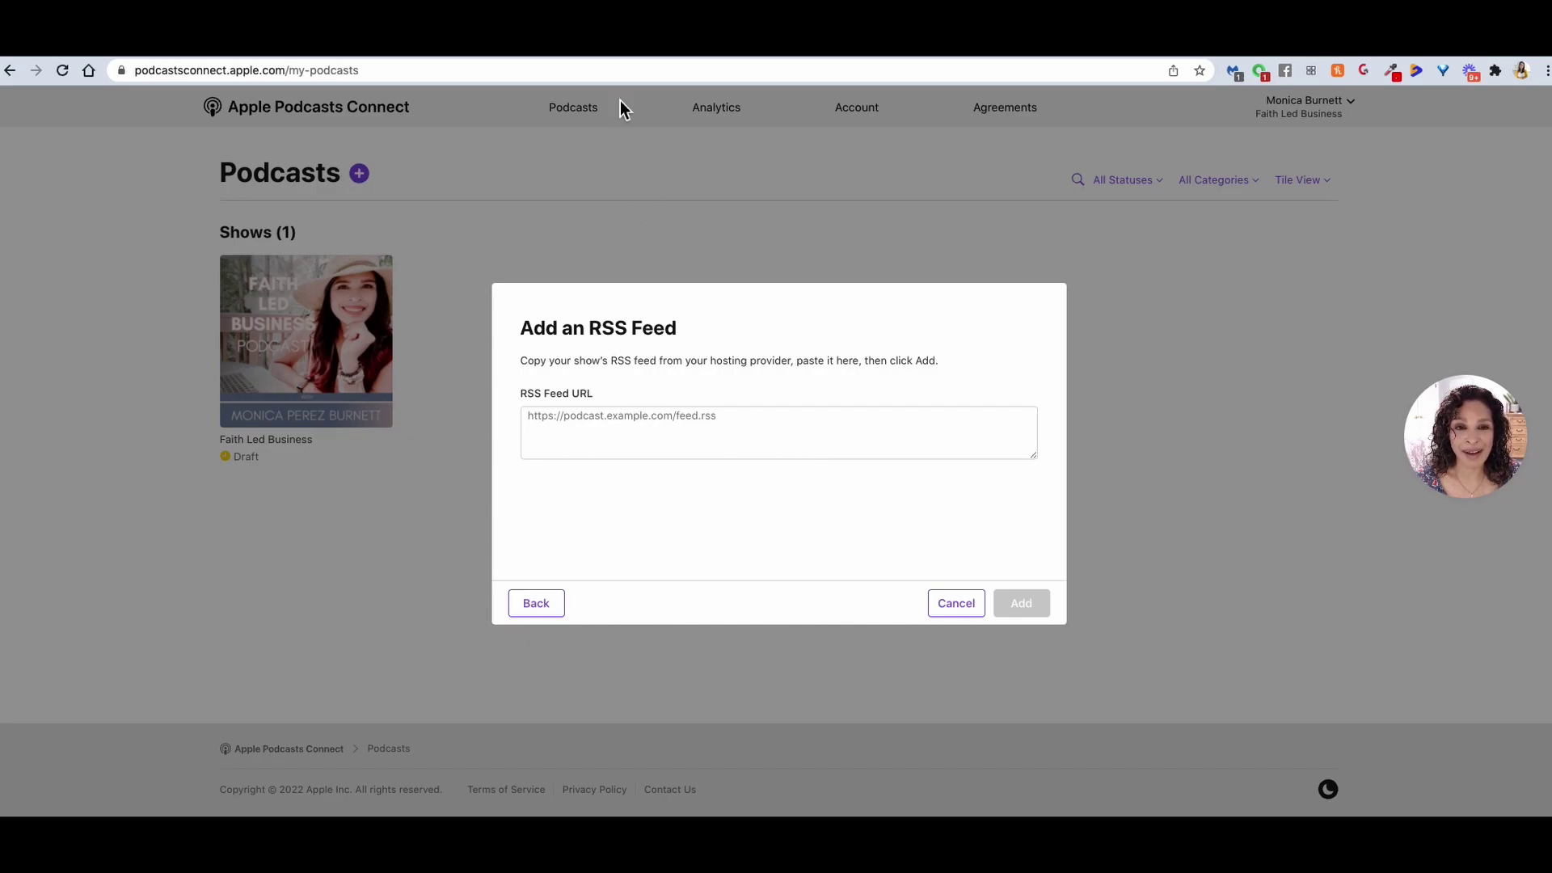
# Step: Re-copy the RSS feed address from the Anchor tab and return to Apple Podcasts Connect
pyautogui.click(578, 54)
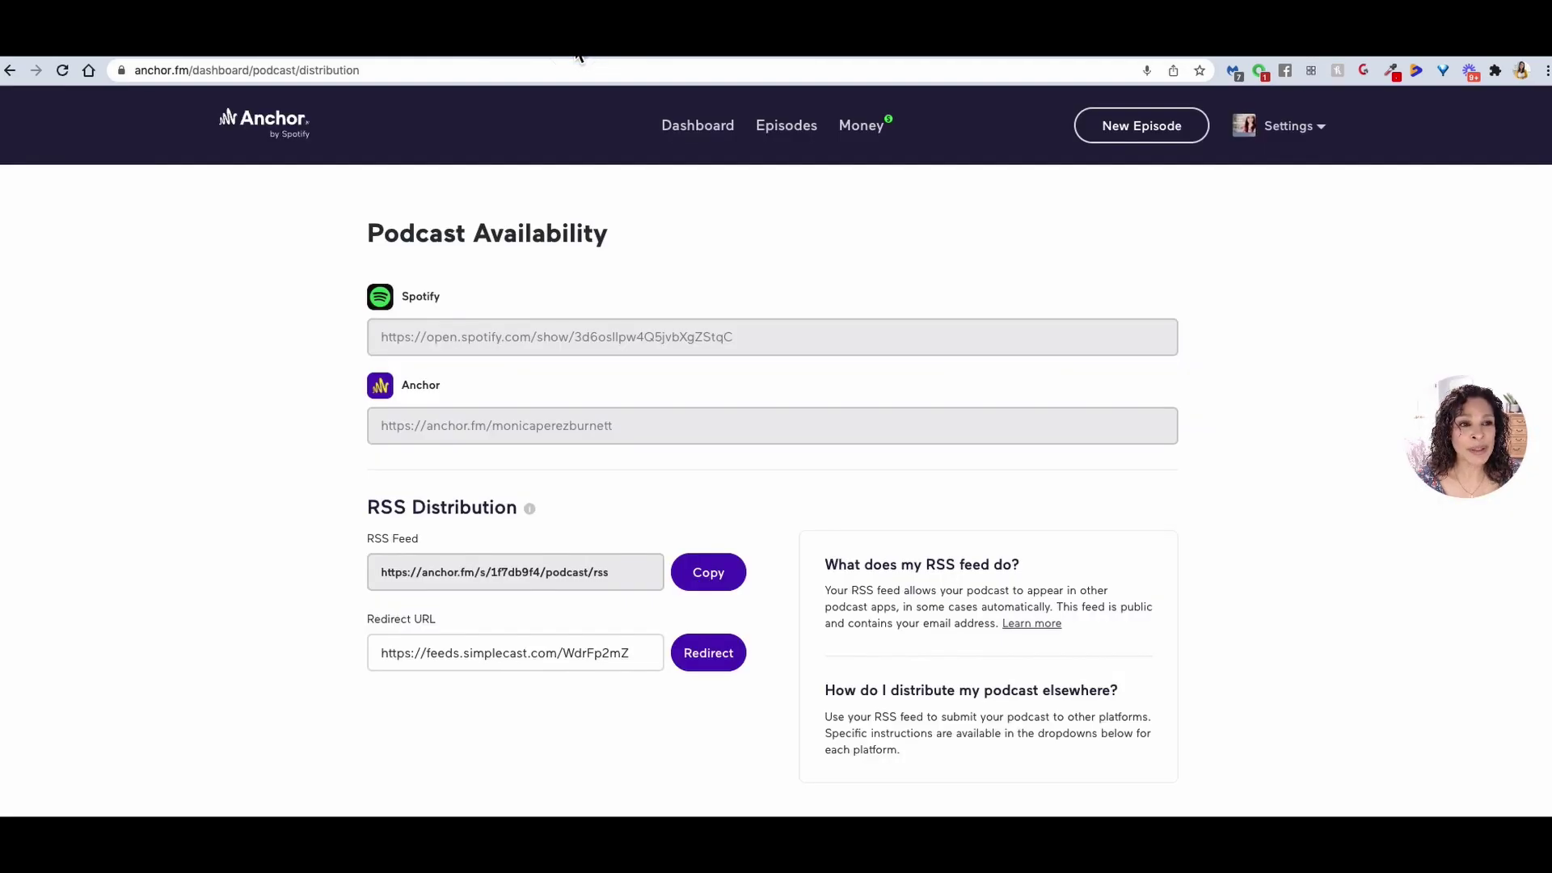
pyautogui.click(709, 590)
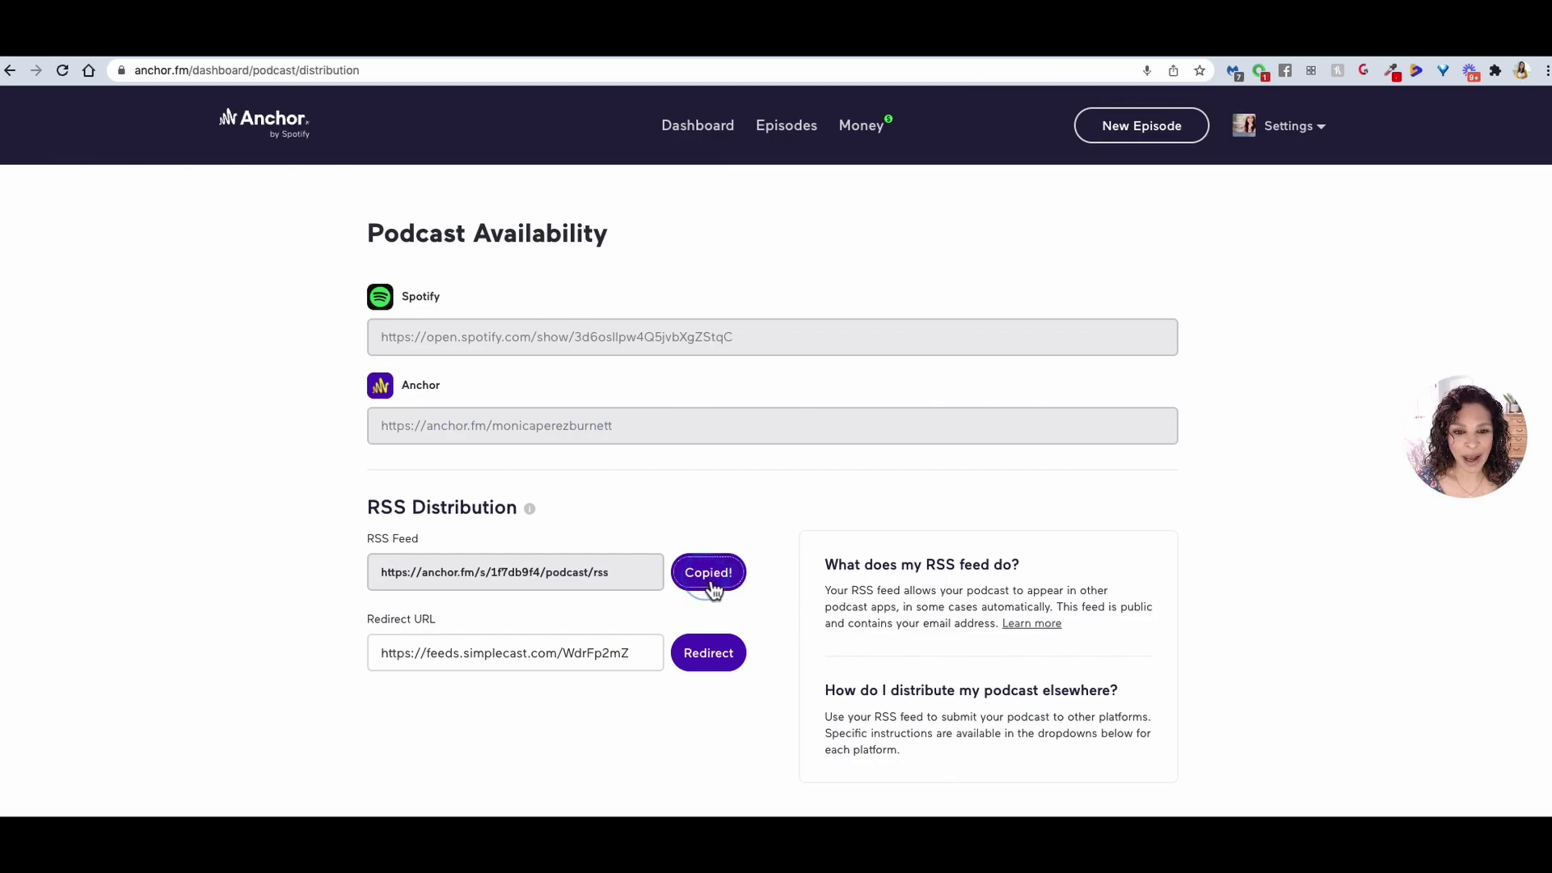
pyautogui.click(966, 55)
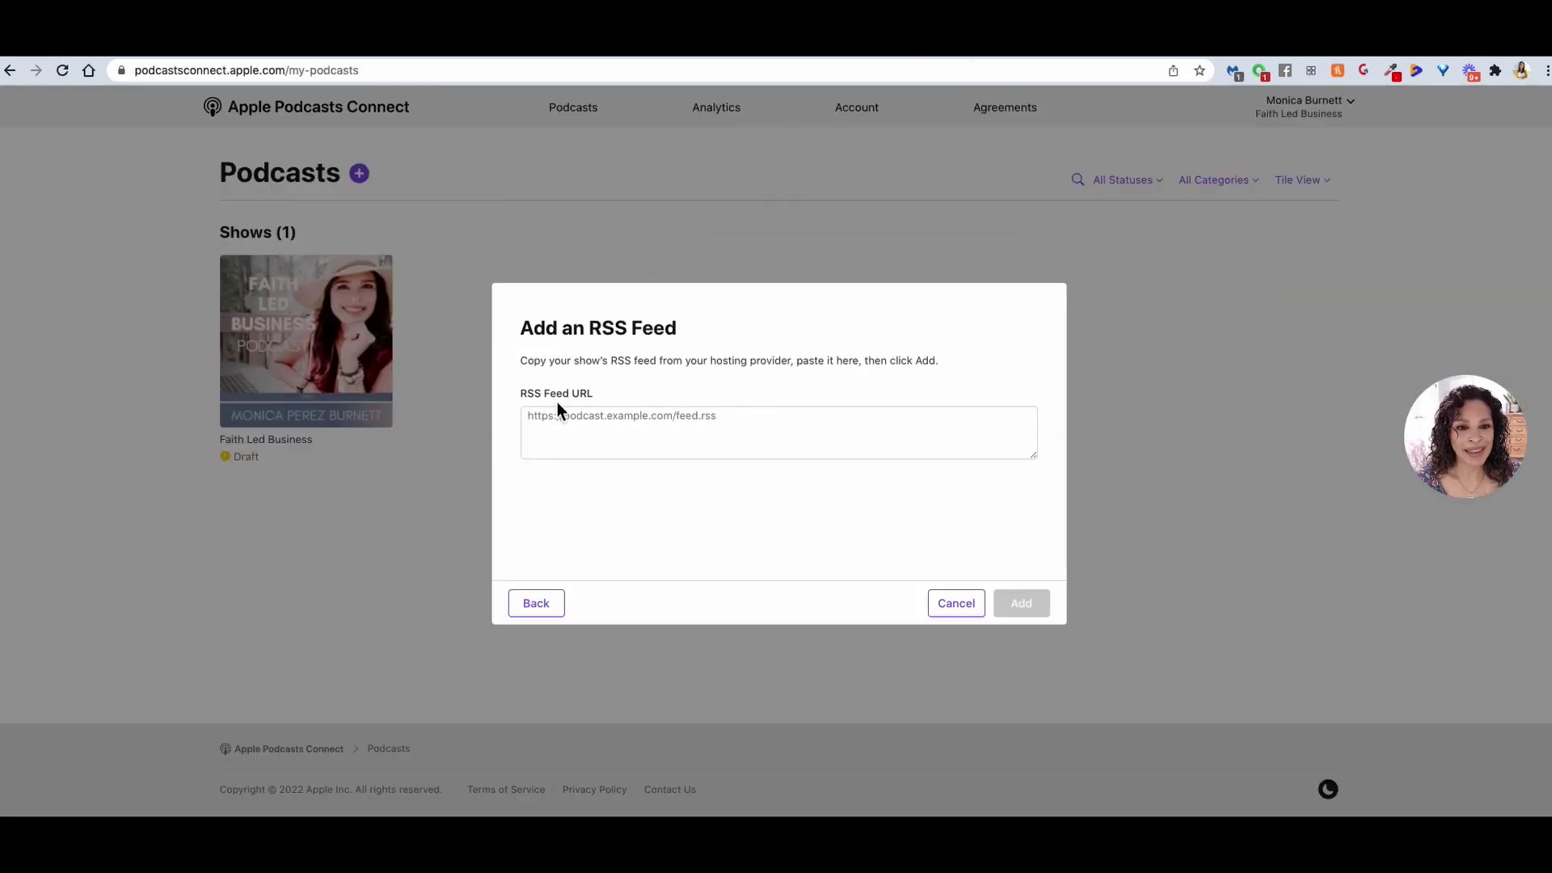
# Step: Paste the Anchor feed into the RSS Feed URL field and add it
pyautogui.click(580, 426)
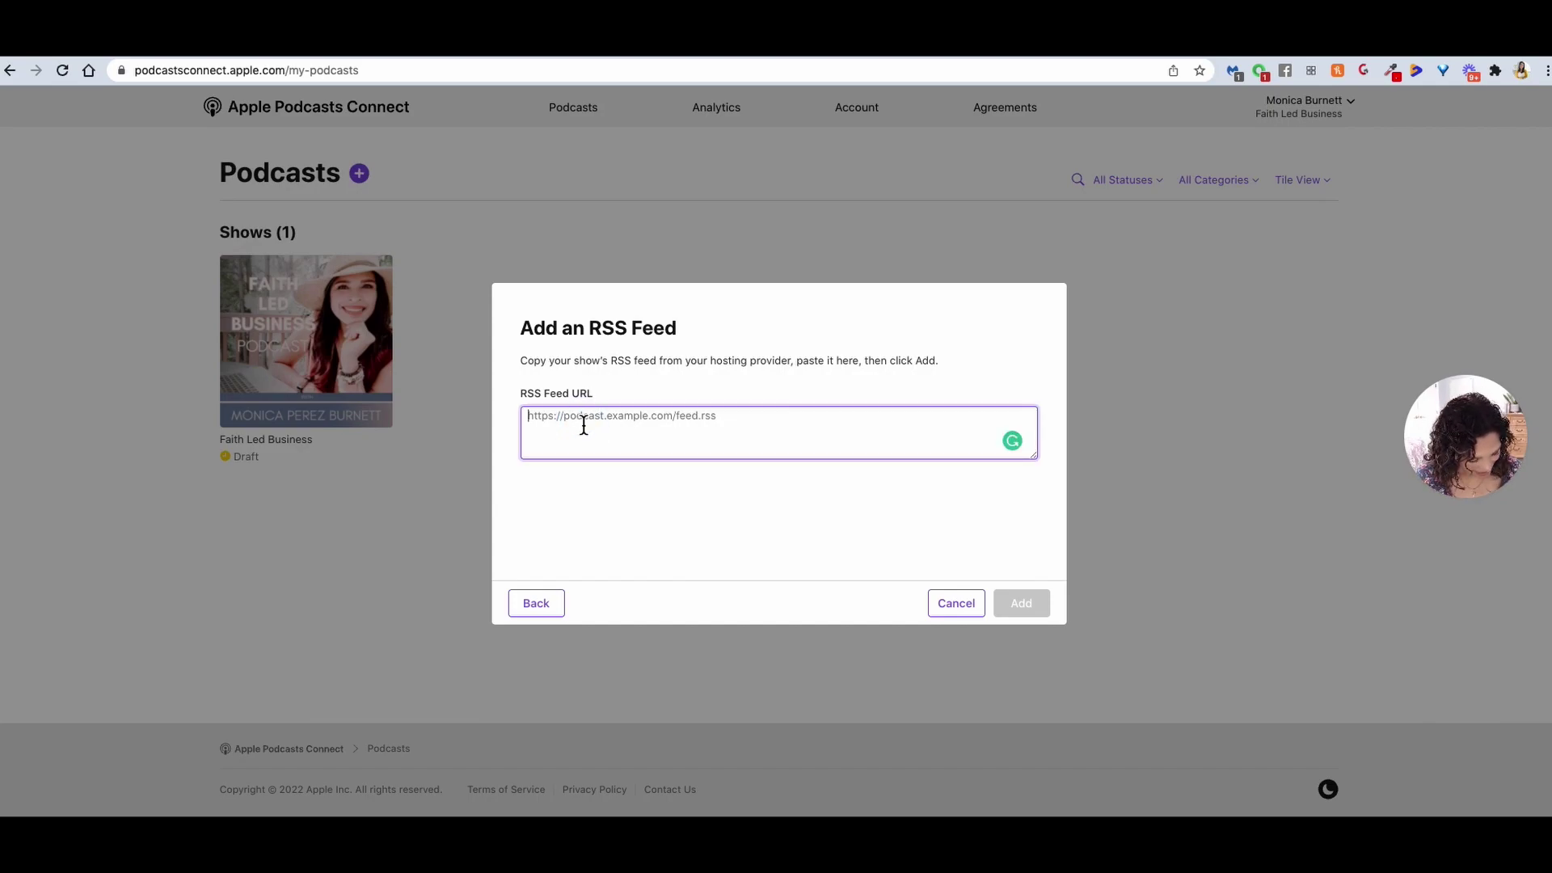
pyautogui.press('super+v')
pyautogui.click(1020, 603)
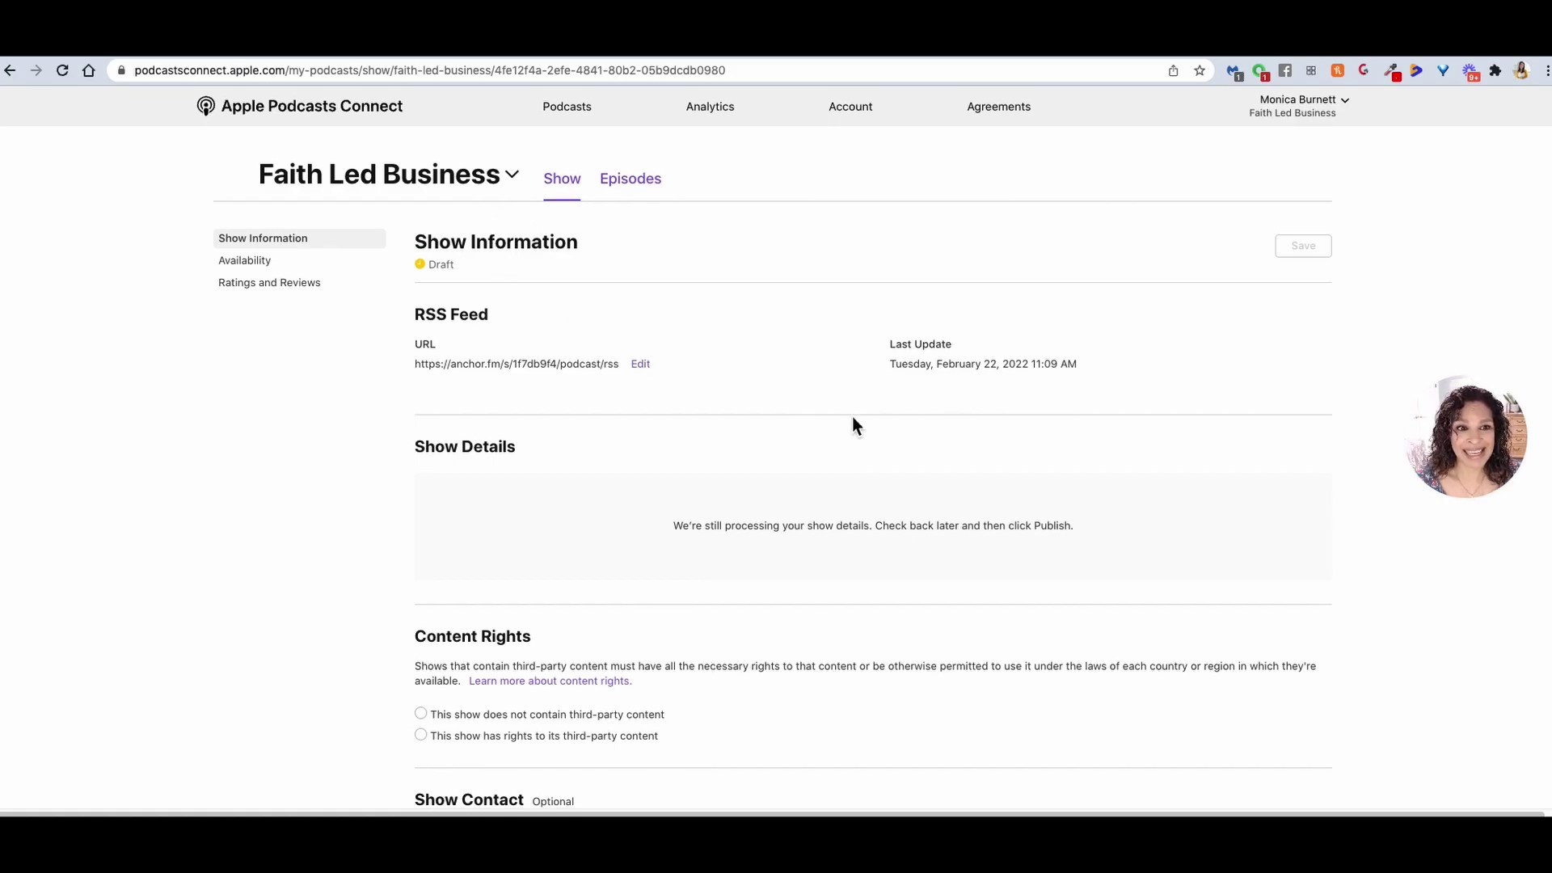
# Step: Review the processing Faith Led Business Show Information page, then return to the Anchor tab
pyautogui.scroll(-3, 852, 417)
pyautogui.scroll(-4, 852, 417)
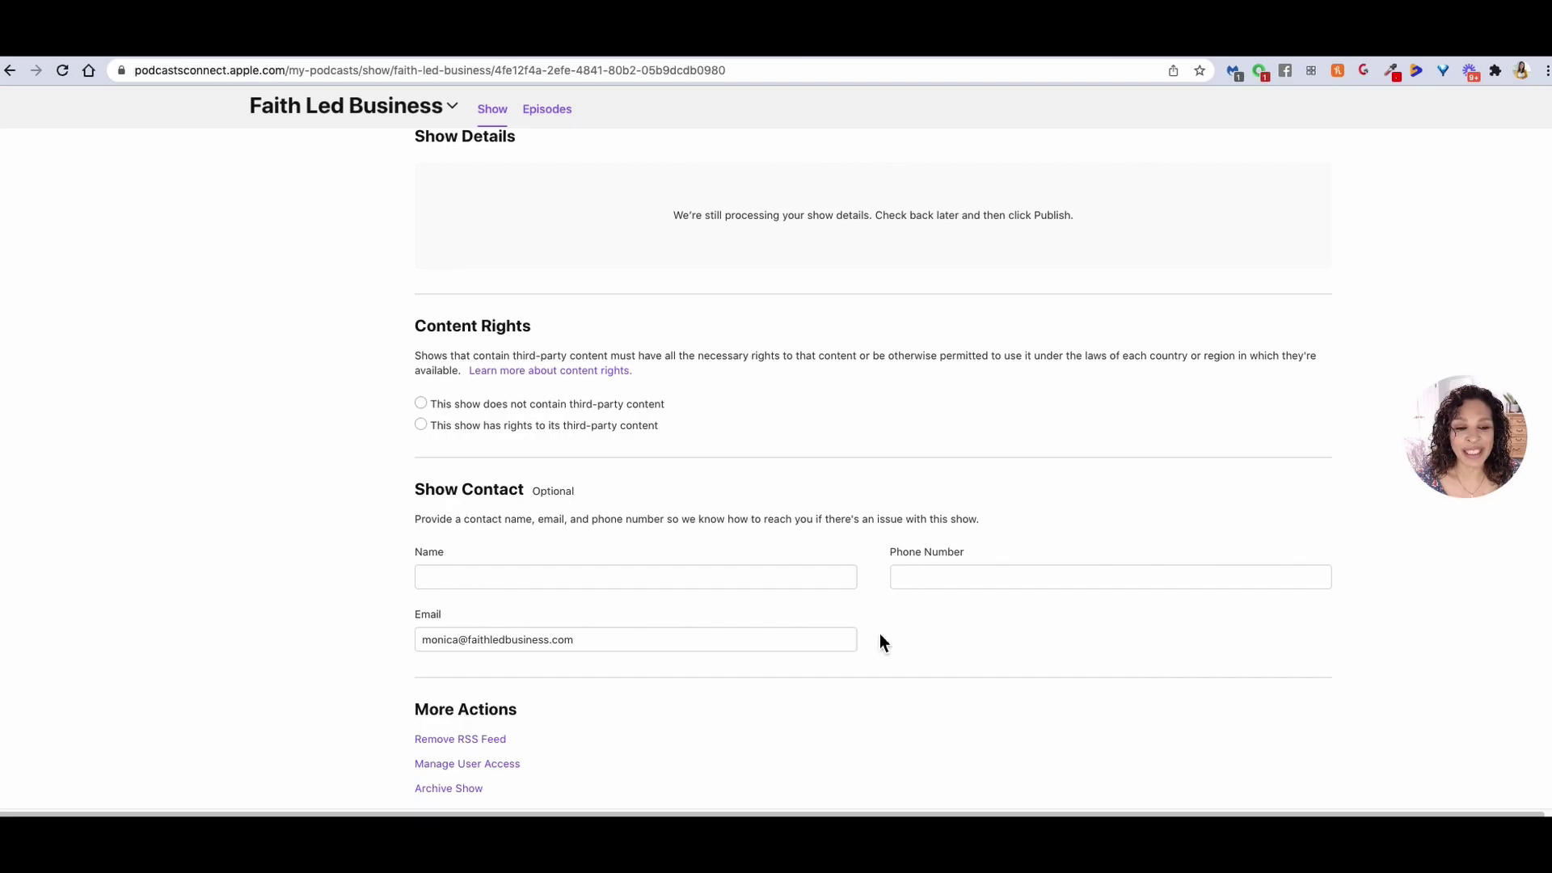
pyautogui.scroll(-5, 879, 634)
pyautogui.scroll(3, 889, 598)
pyautogui.scroll(5, 896, 495)
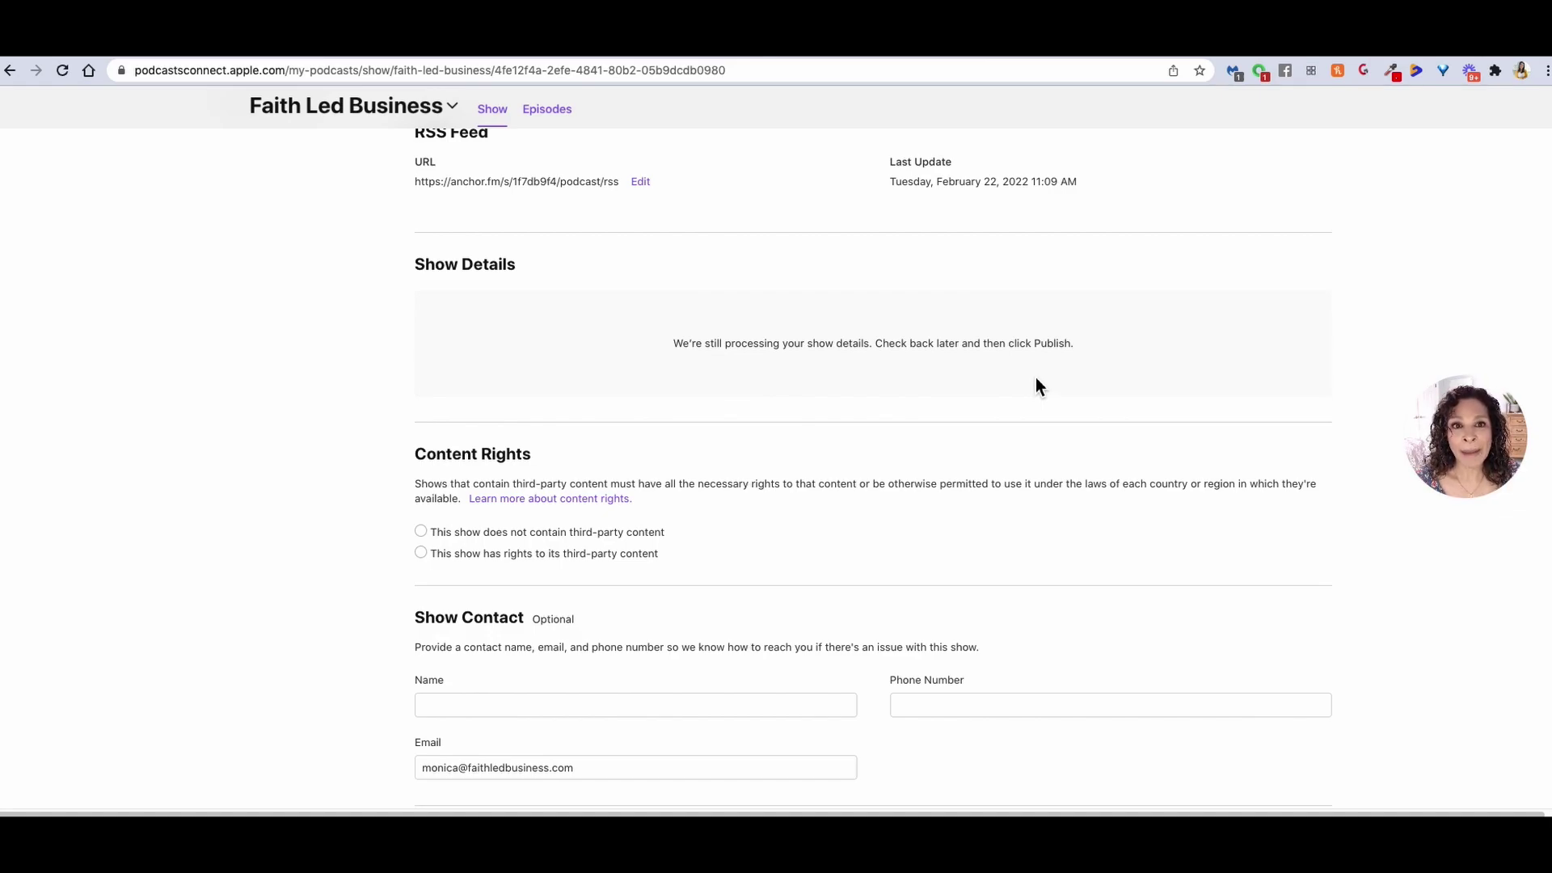
pyautogui.scroll(2, 1010, 380)
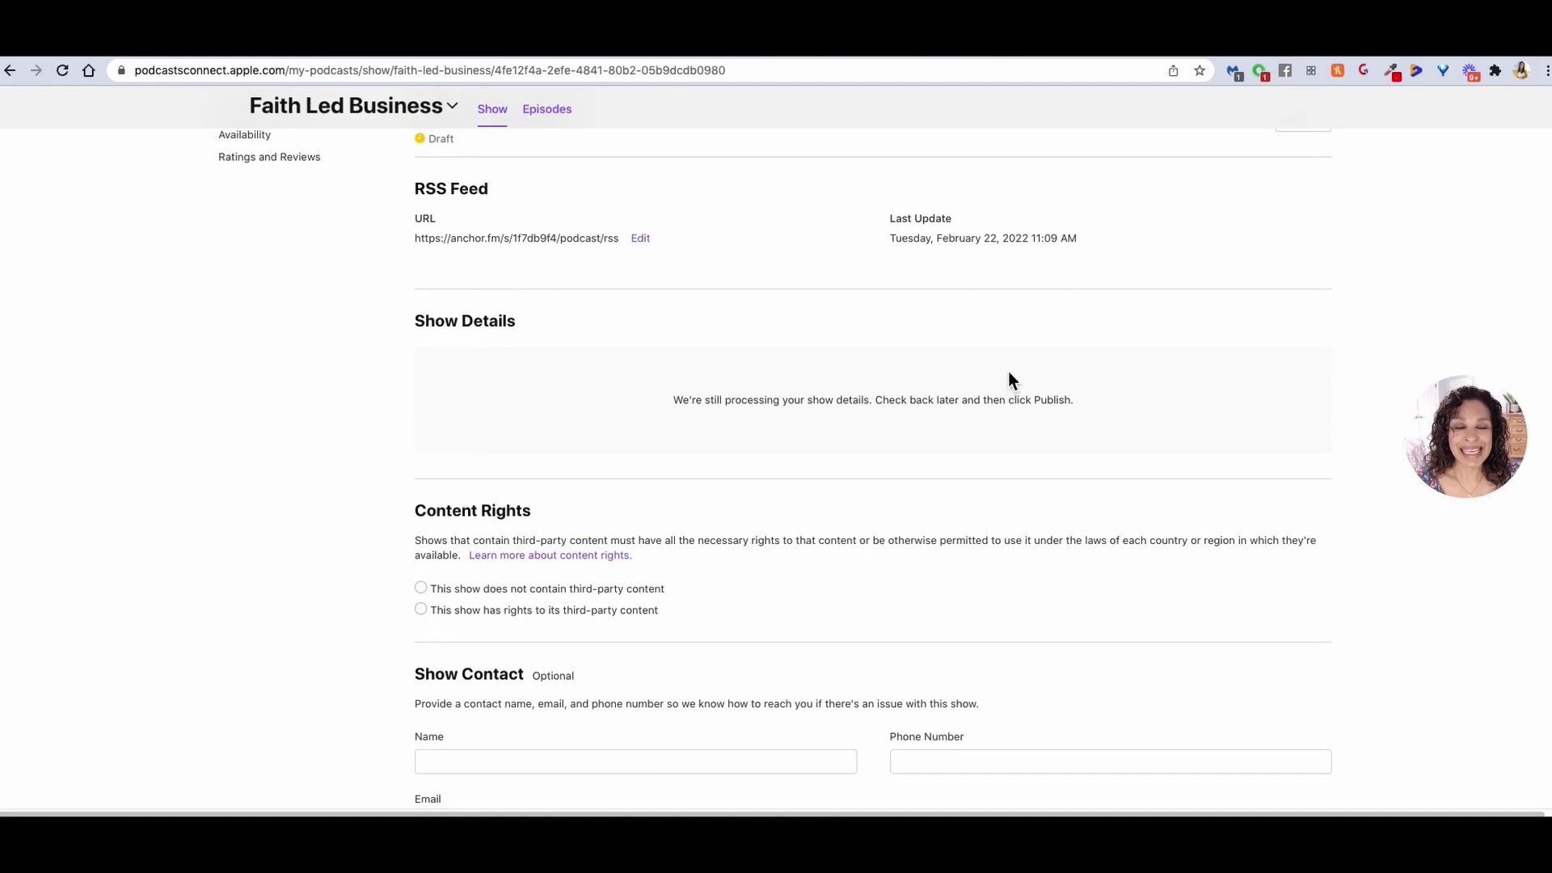
pyautogui.scroll(2, 1007, 371)
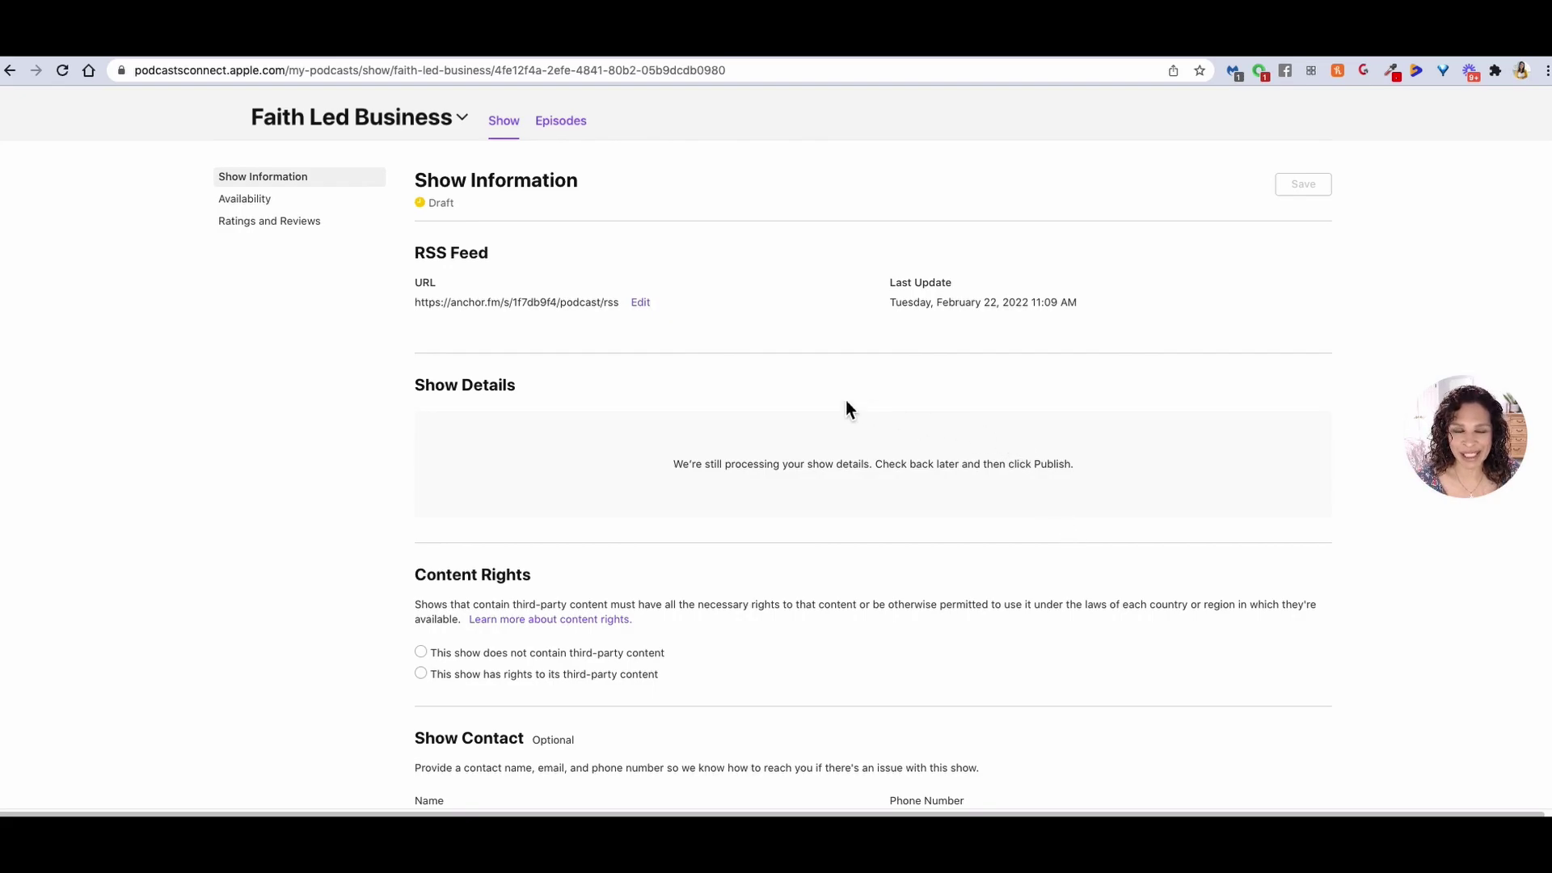
pyautogui.click(573, 54)
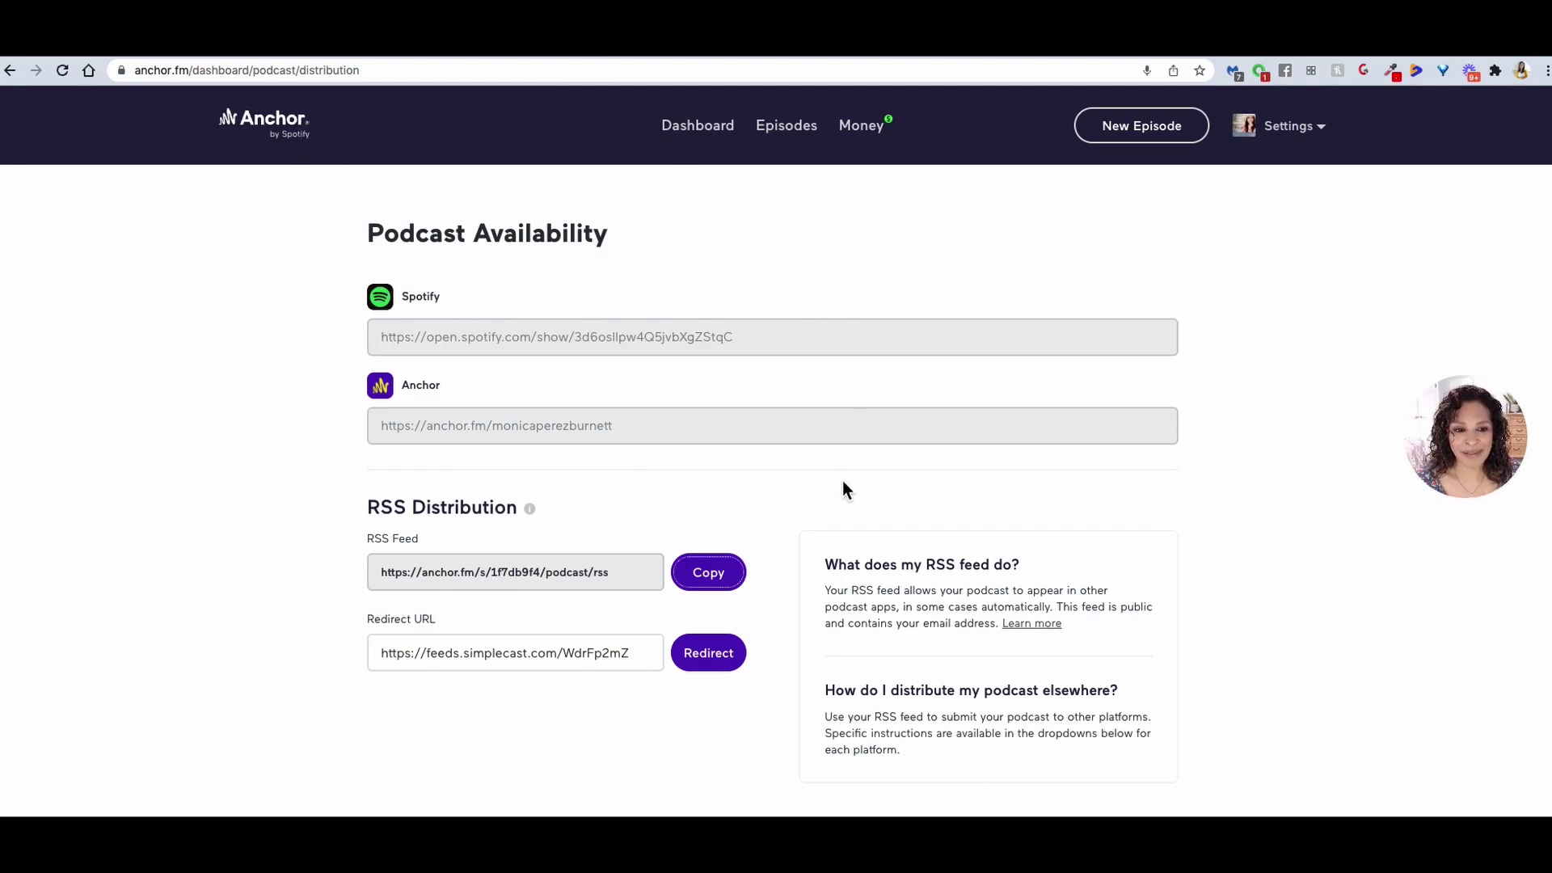
# Step: Expand the Apple Podcasts distribution row to reveal the show's Apple Podcasts link
pyautogui.scroll(-5, 784, 505)
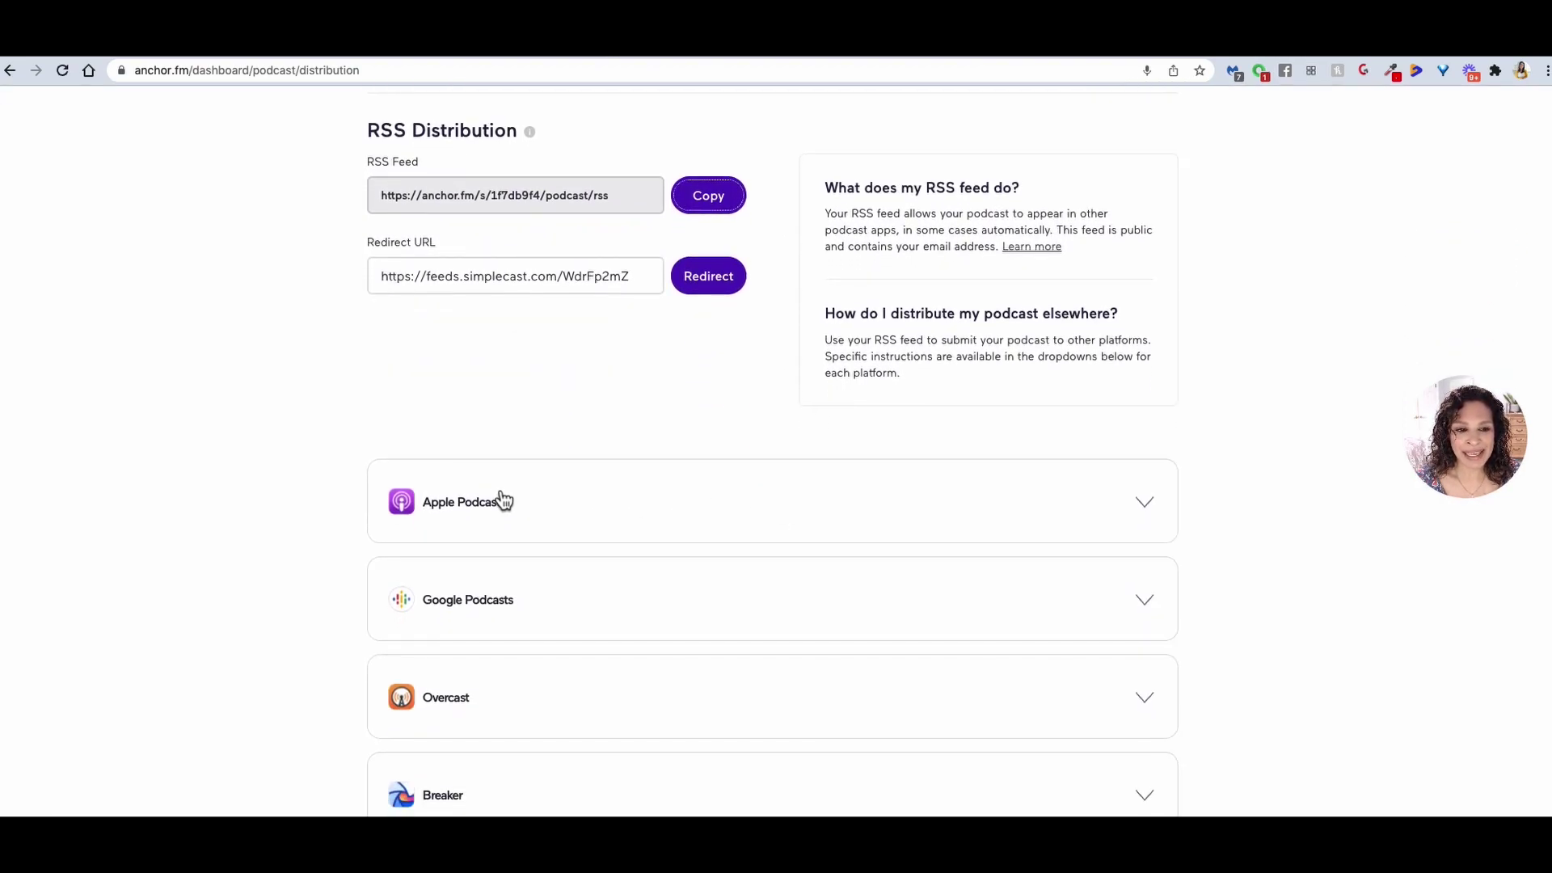
pyautogui.click(1150, 517)
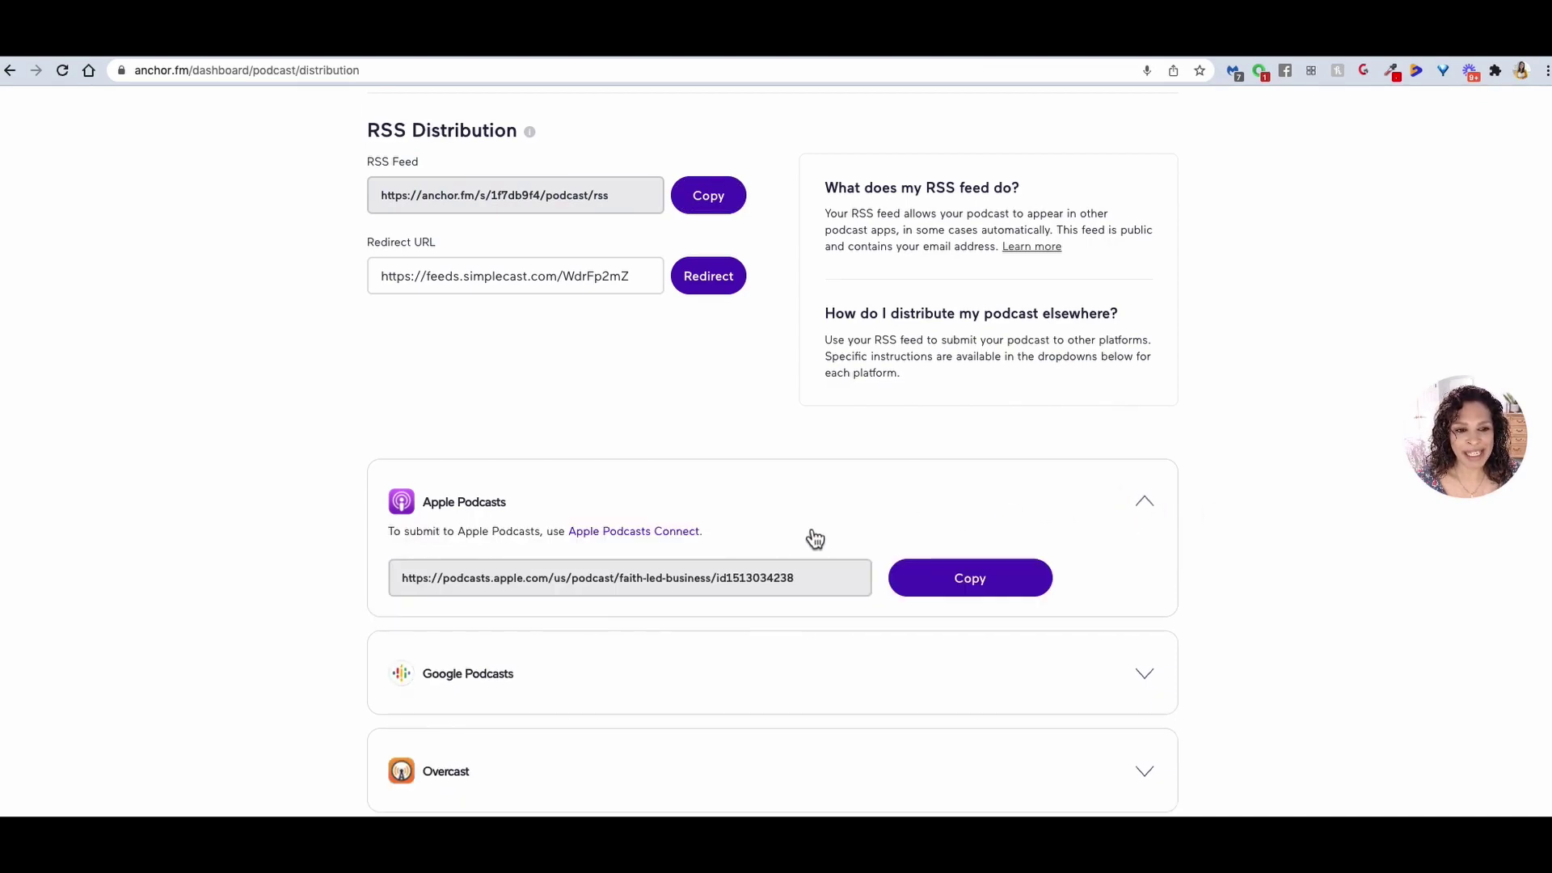